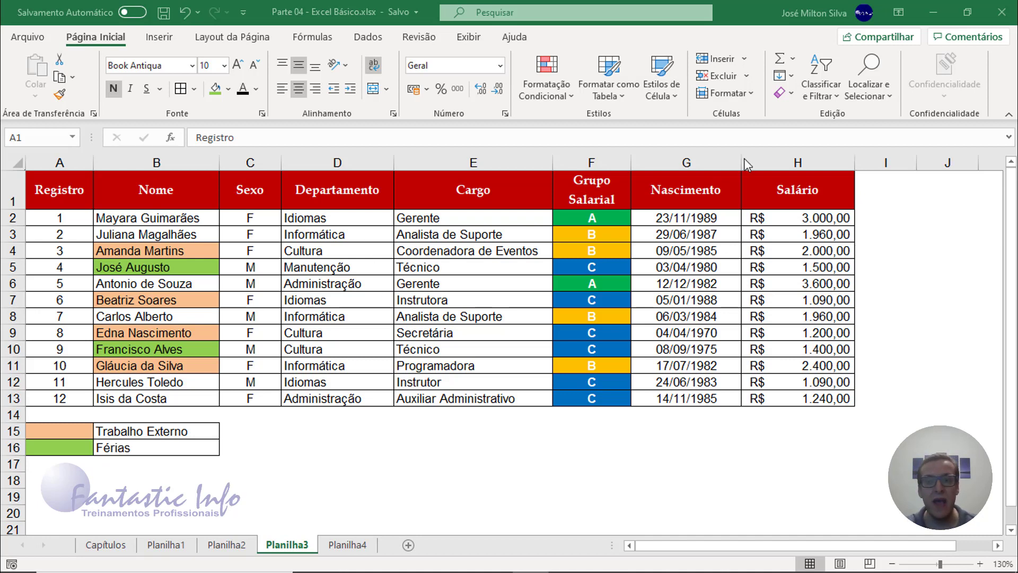
- Narrow the Nascimento and Salário columns slightly and select the header cells A1:H1
drag(742, 163, 730, 164)
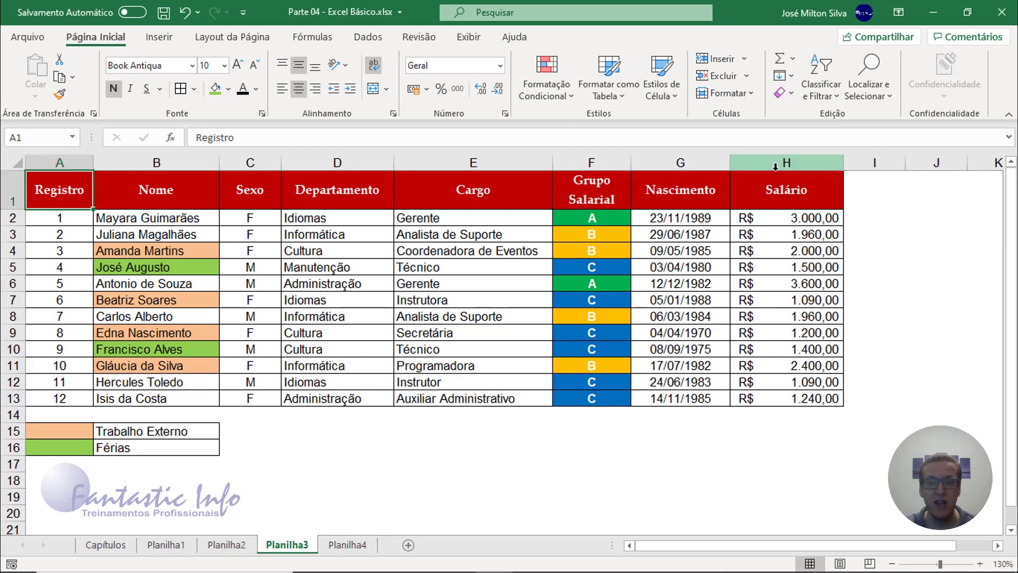
drag(844, 162, 830, 162)
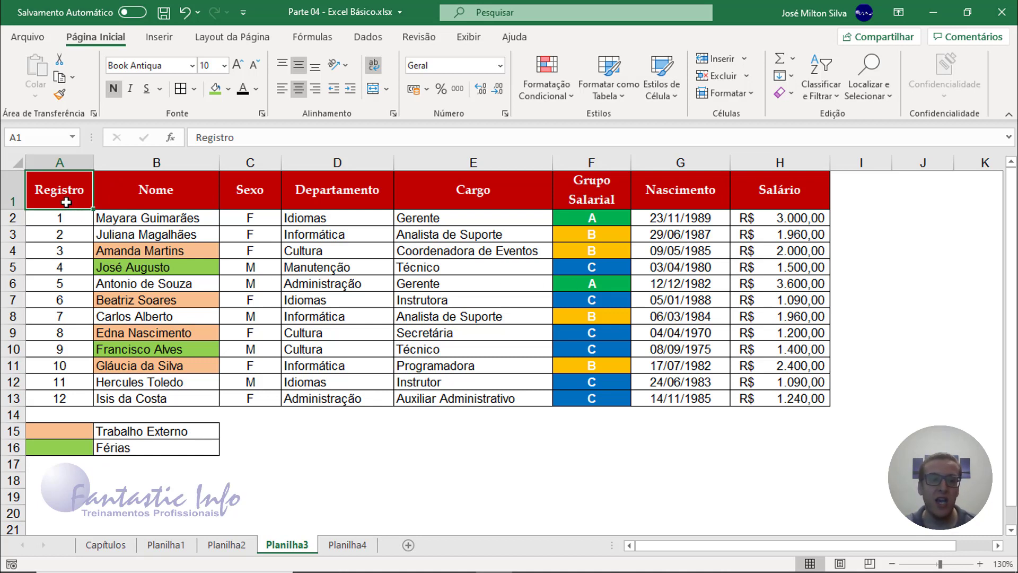
drag(63, 198, 765, 191)
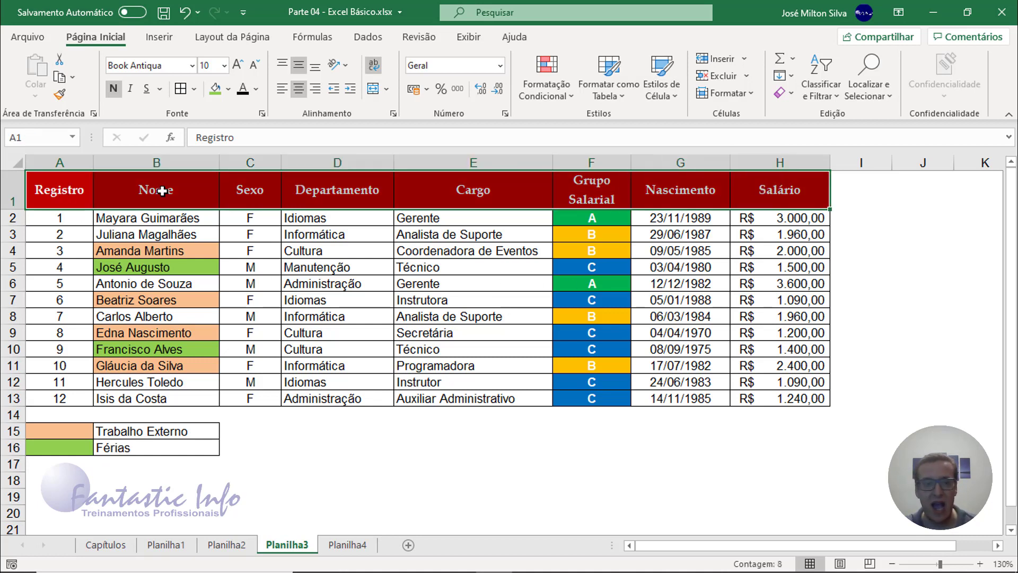
- Turn the filter on for the selected header row and switch it off again
click(370, 39)
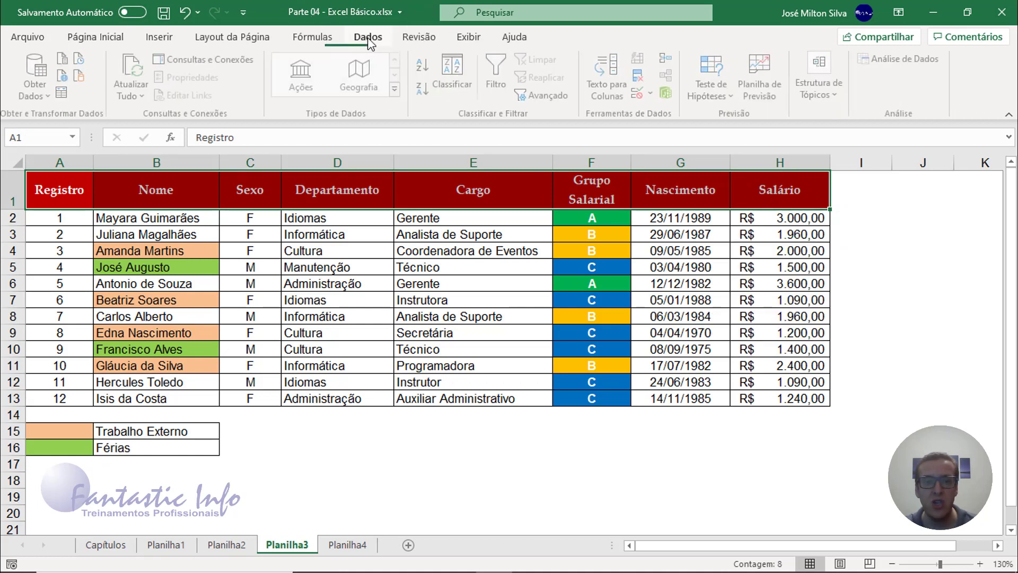
click(499, 89)
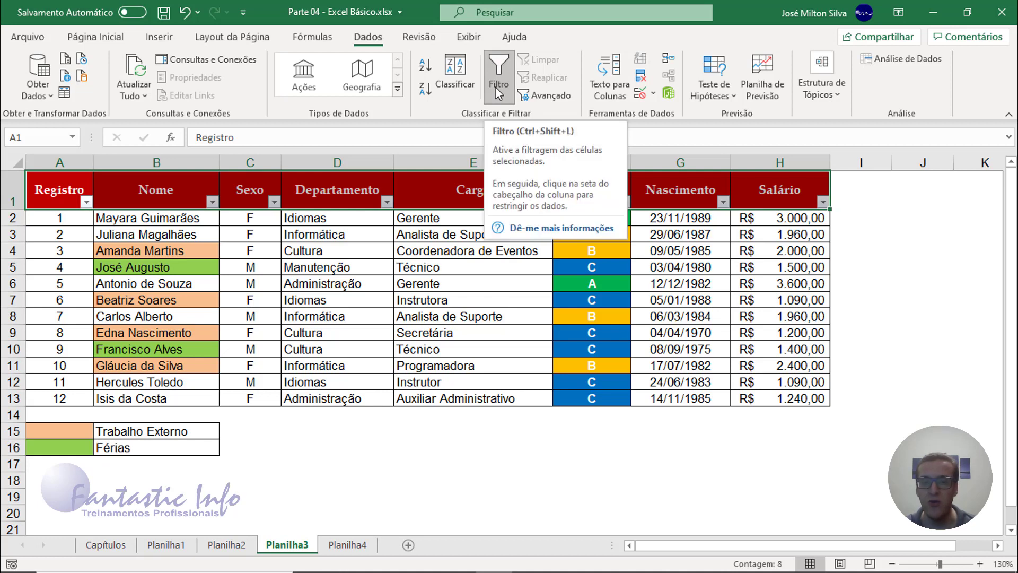
click(498, 90)
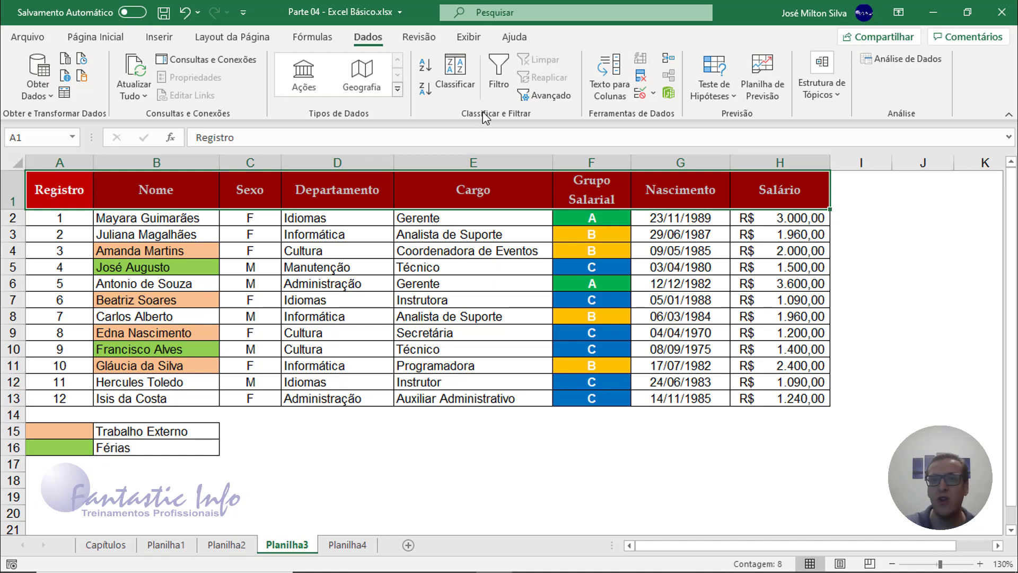
- Enable filtering on the header row A1:H1, from Registro to Salário
click(96, 37)
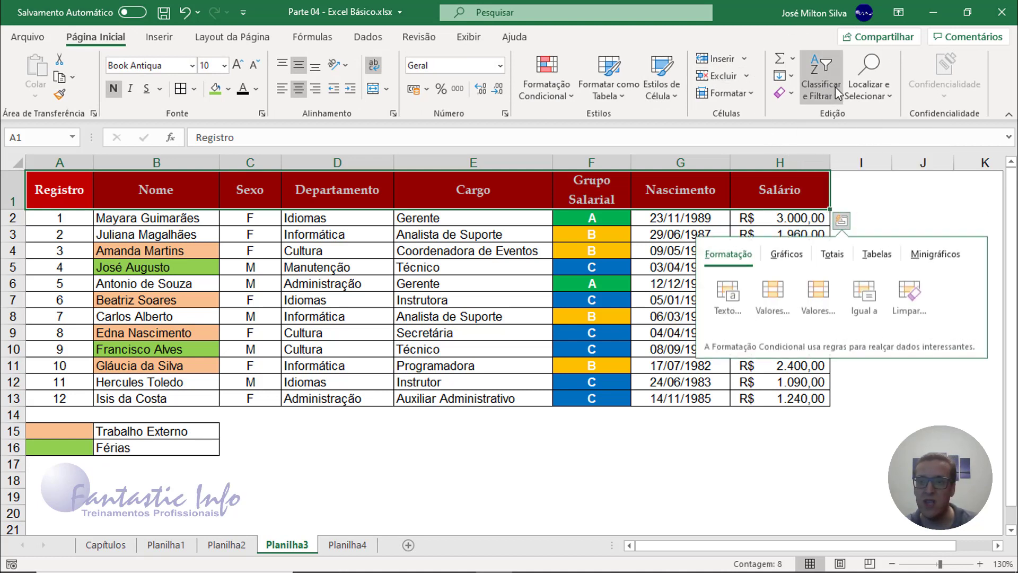
click(835, 95)
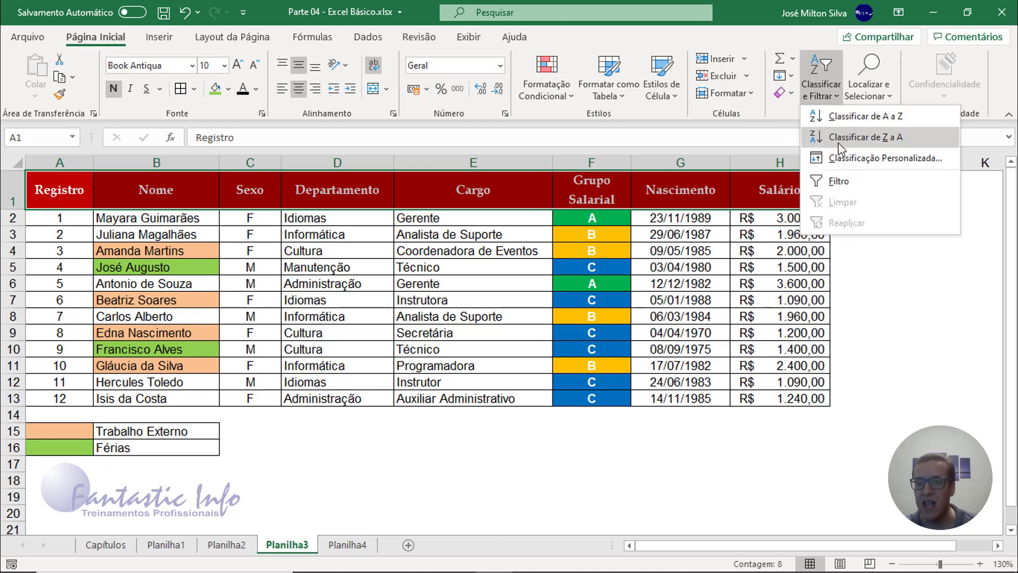
click(839, 181)
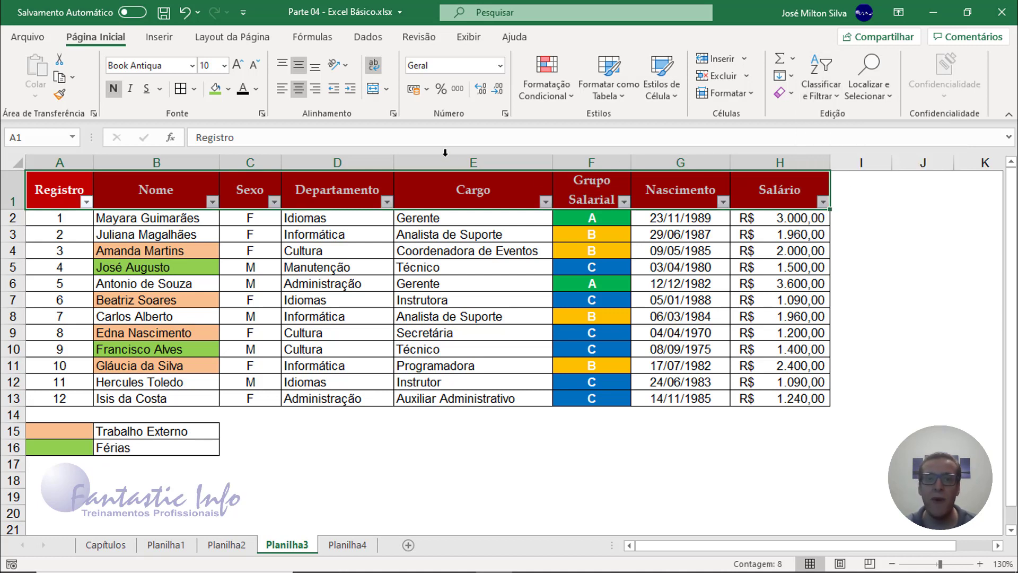
click(369, 37)
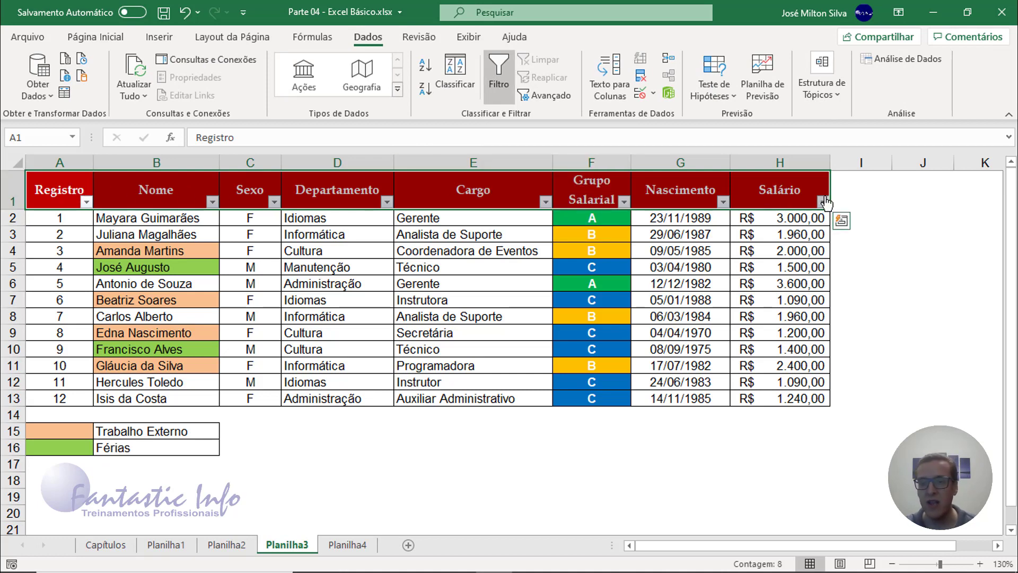
click(83, 218)
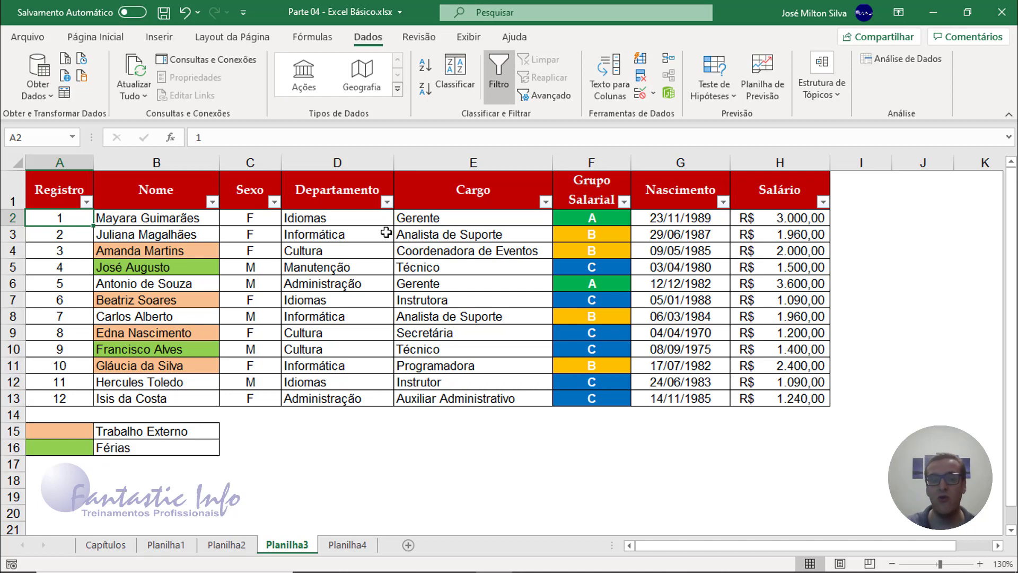
- Filter the Departamento column to show only Administração
click(347, 203)
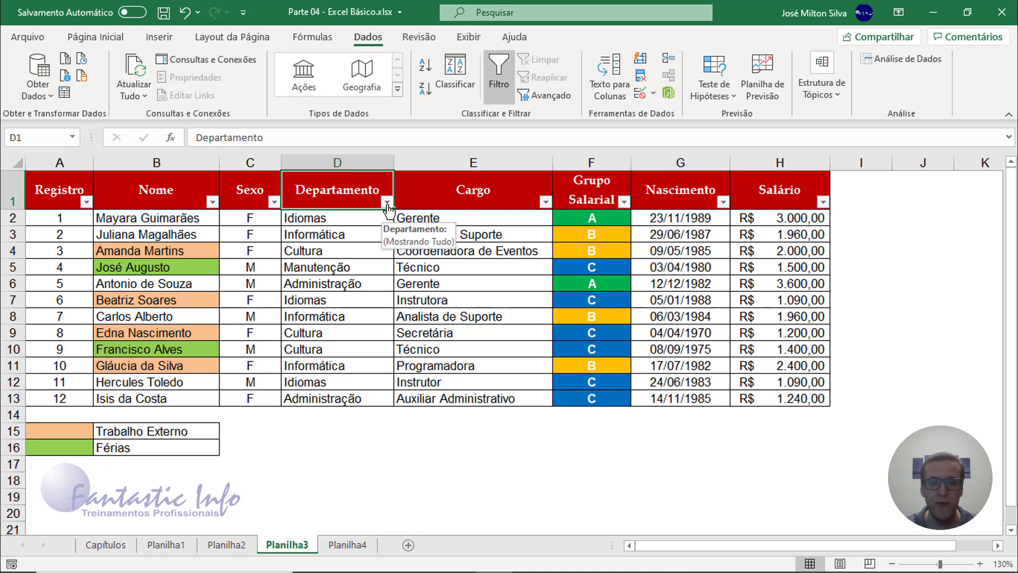
click(387, 204)
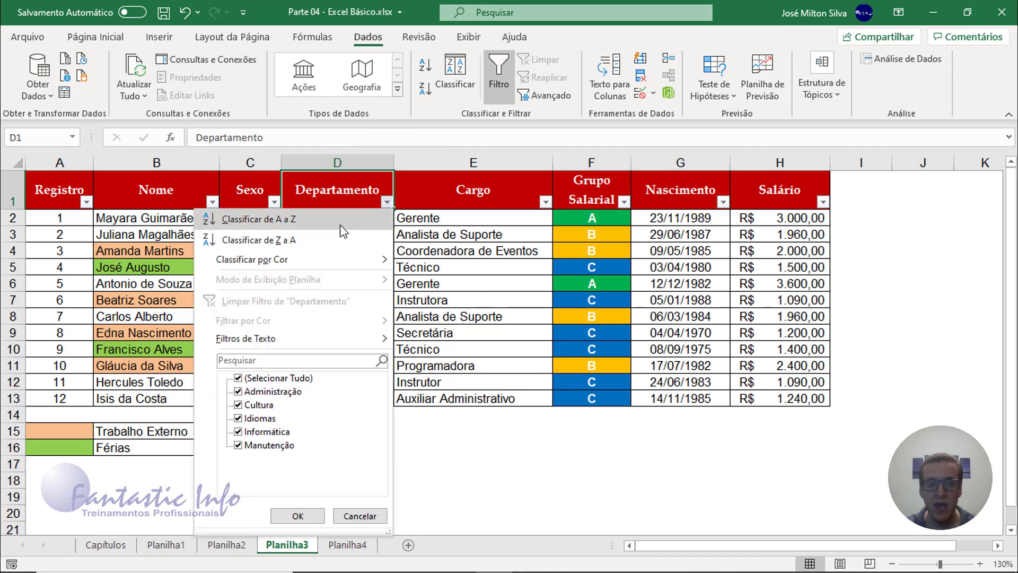
click(238, 378)
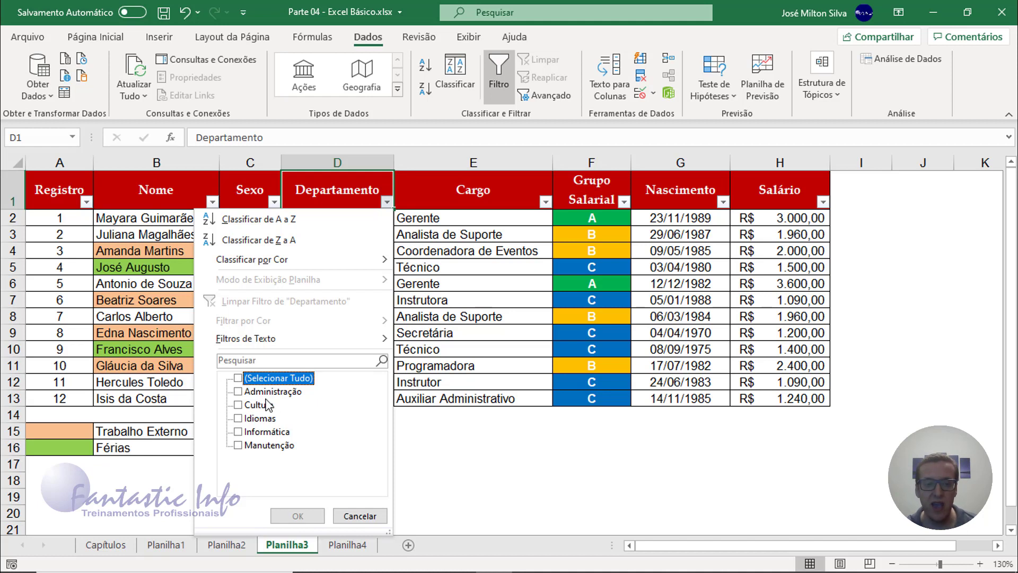
click(239, 392)
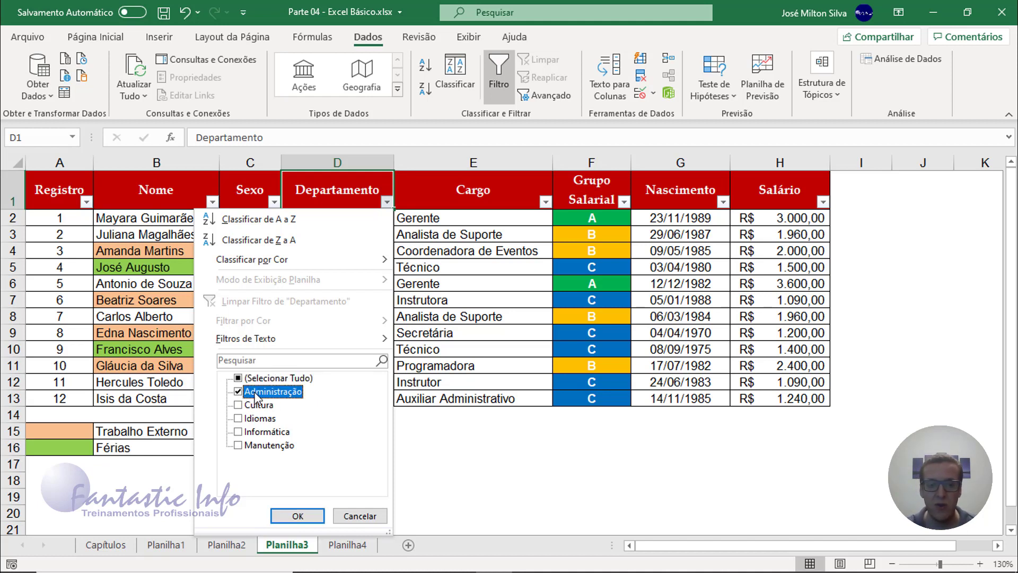
click(298, 514)
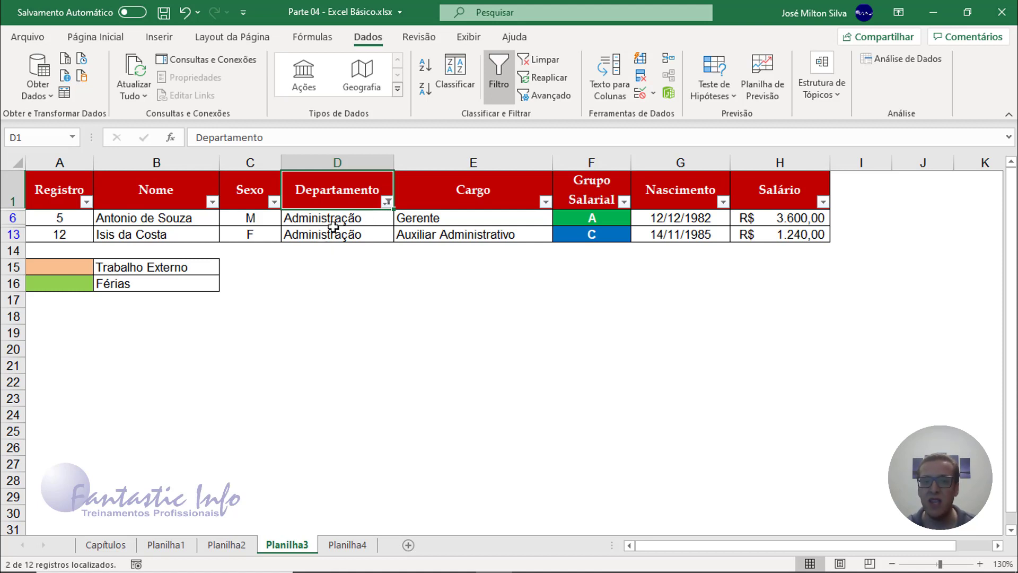
- Change the Departamento filter to show only Informática, and clear that column's filter
click(388, 204)
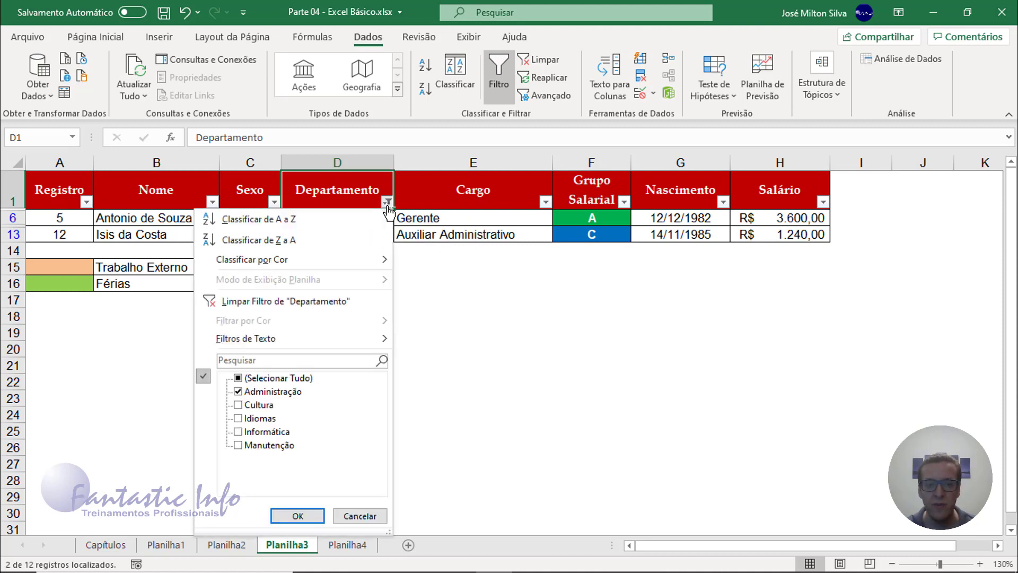
click(239, 392)
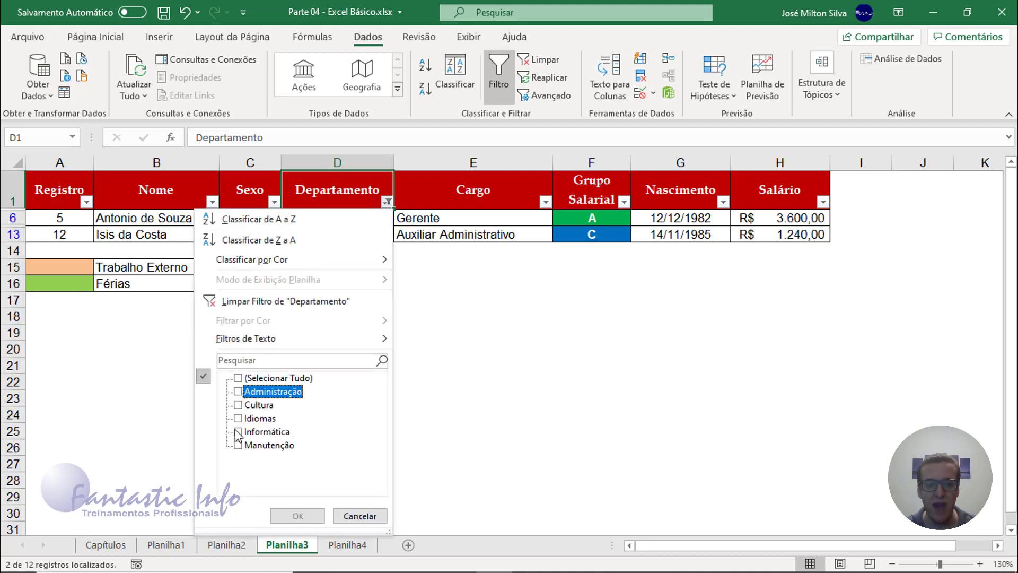
click(238, 432)
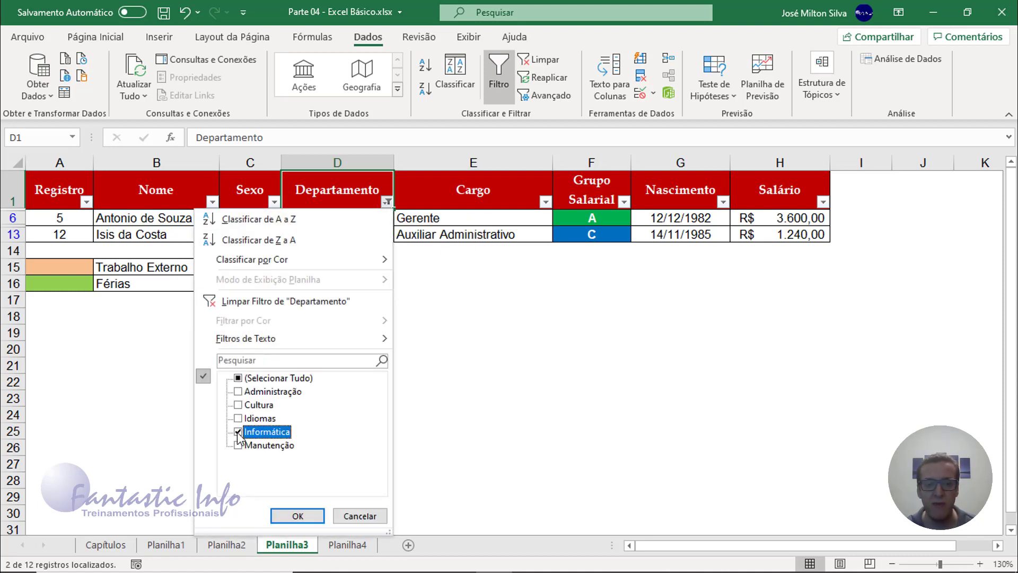
click(302, 517)
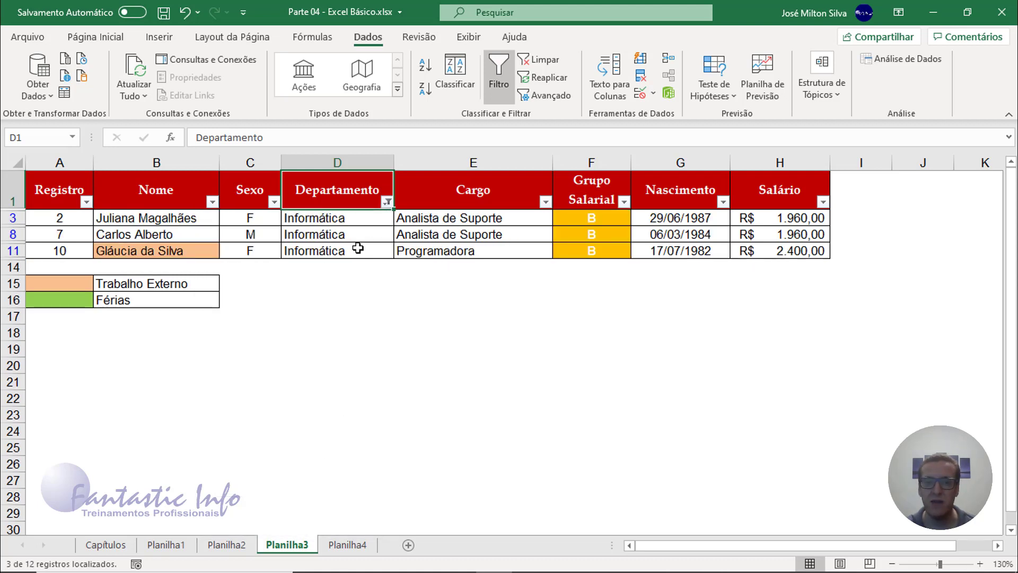
click(387, 203)
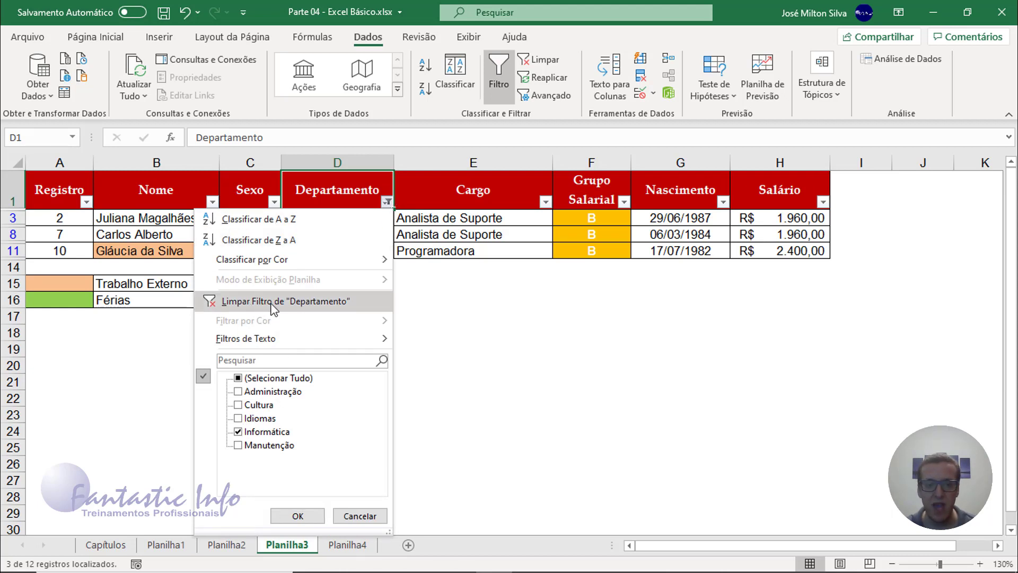
click(273, 301)
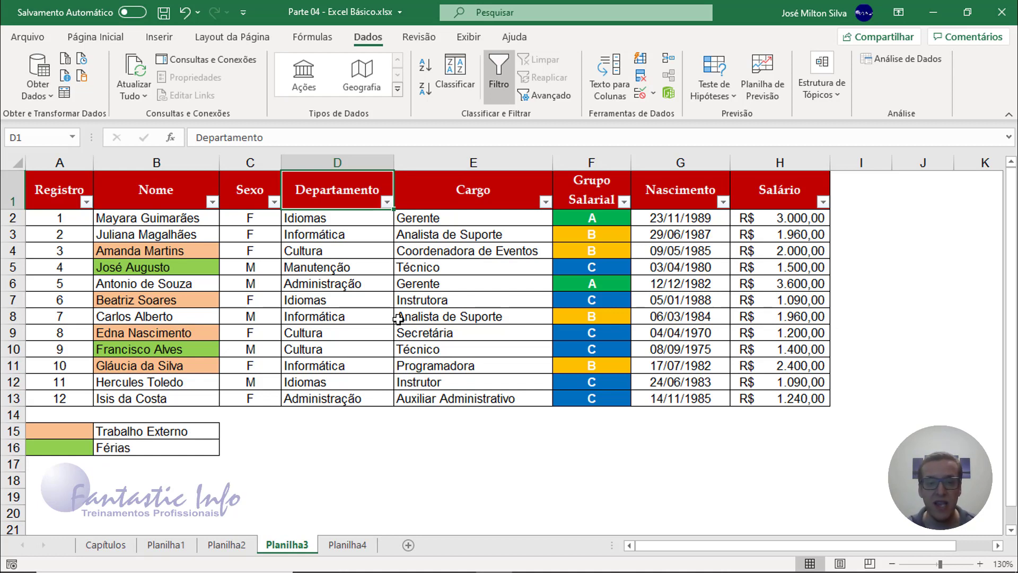
- Filter the unfiltered table by Departamento so that only Informática is shown
click(388, 202)
click(238, 378)
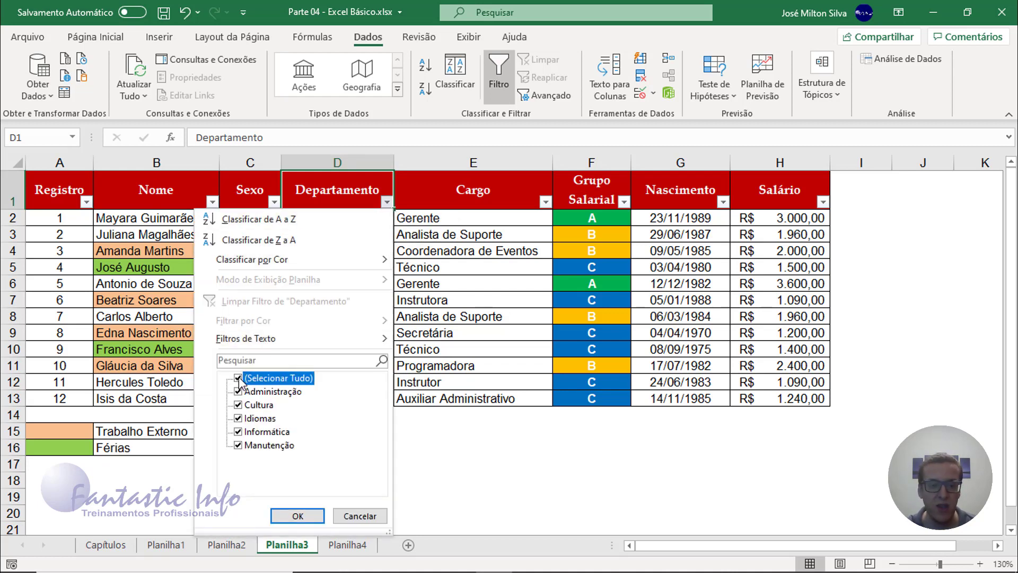
click(238, 431)
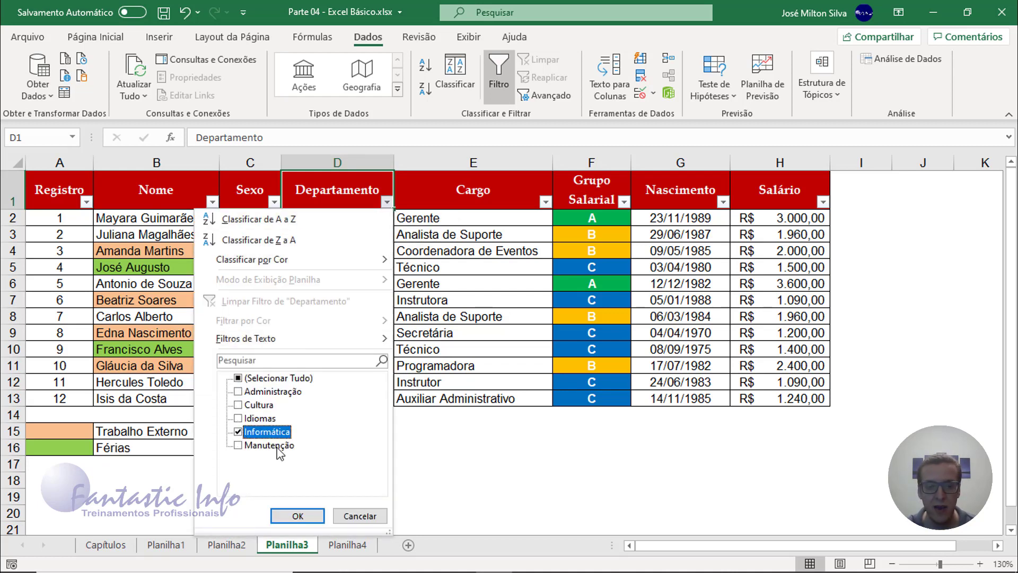
click(298, 516)
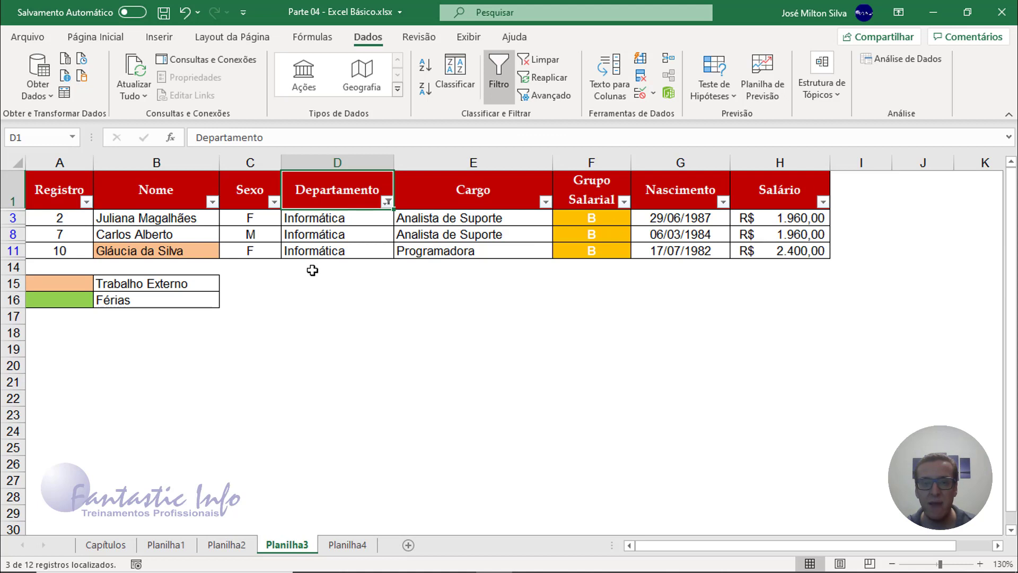
- Narrow the filtered rows by Cargo to only Analista de Suporte
click(546, 202)
click(397, 378)
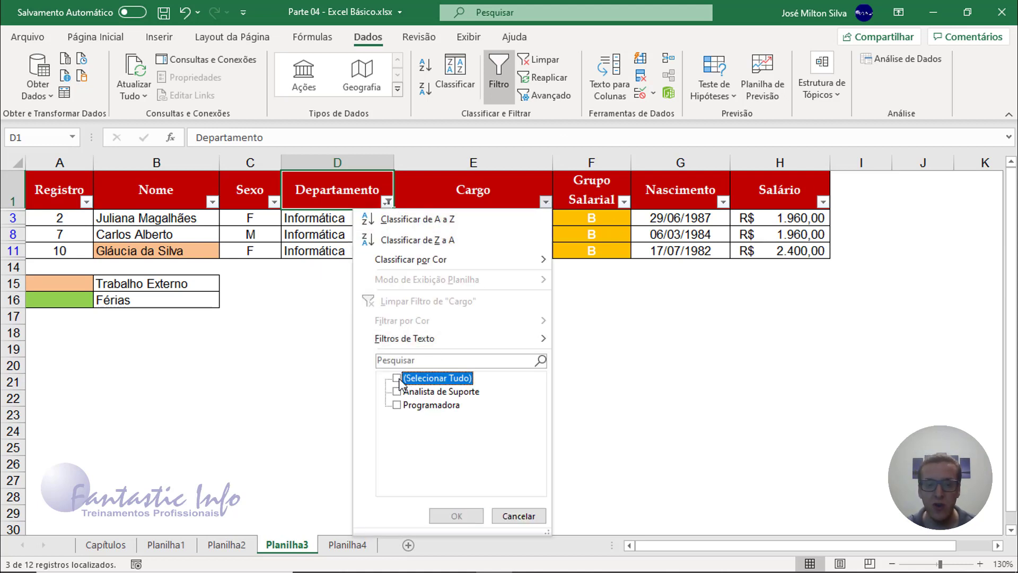
click(397, 392)
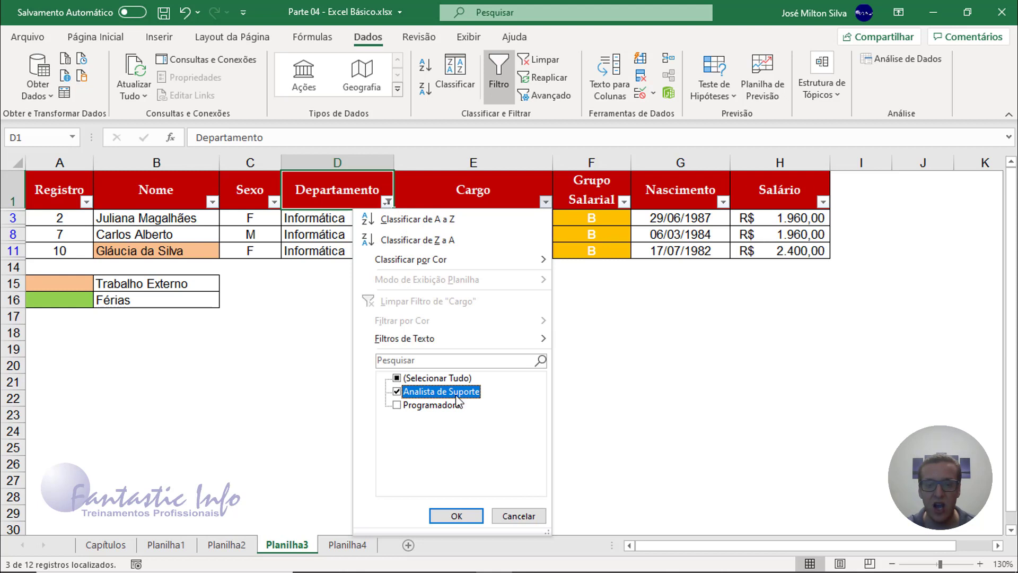
click(477, 517)
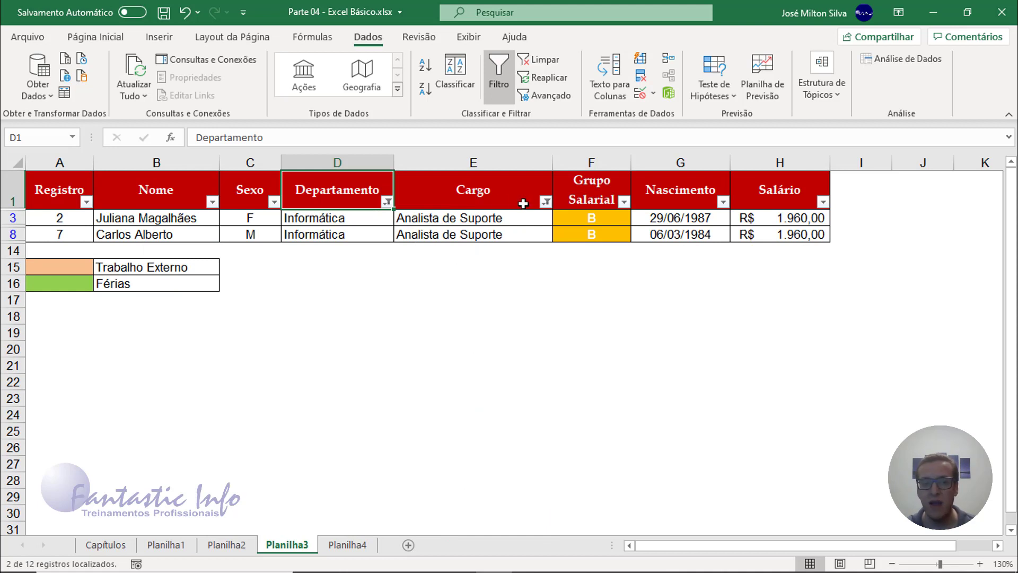
- Add a filter on the Sexo column that keeps only F
click(274, 202)
click(125, 378)
click(125, 392)
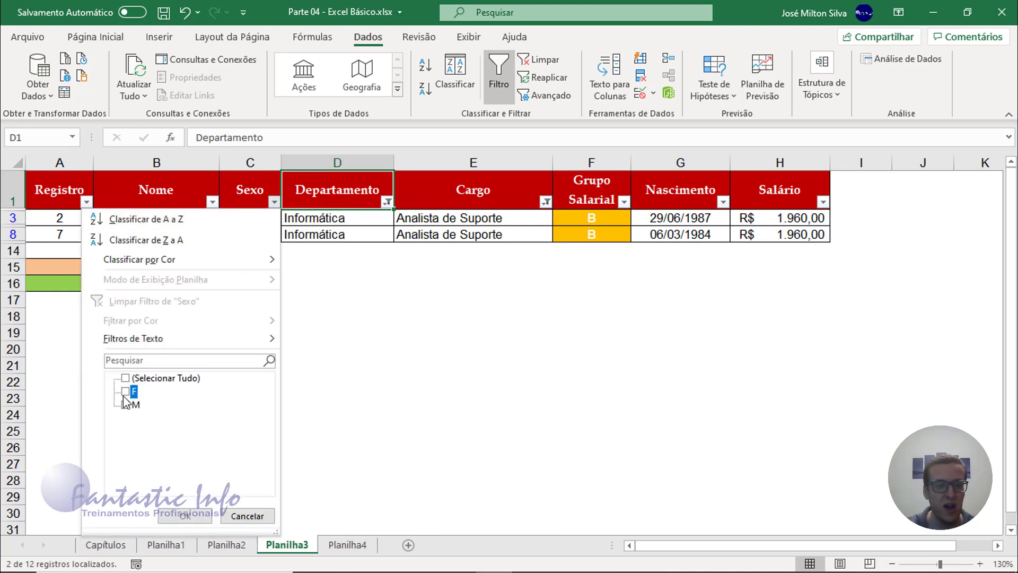
click(185, 515)
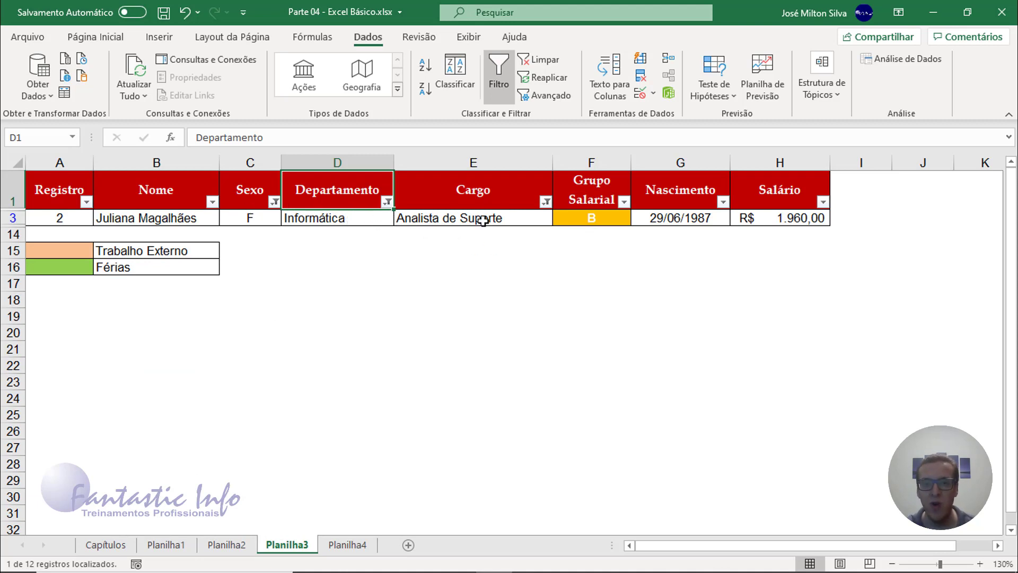
- Clear all column filters at once while keeping the filter arrows on the headers
key(ctrl)
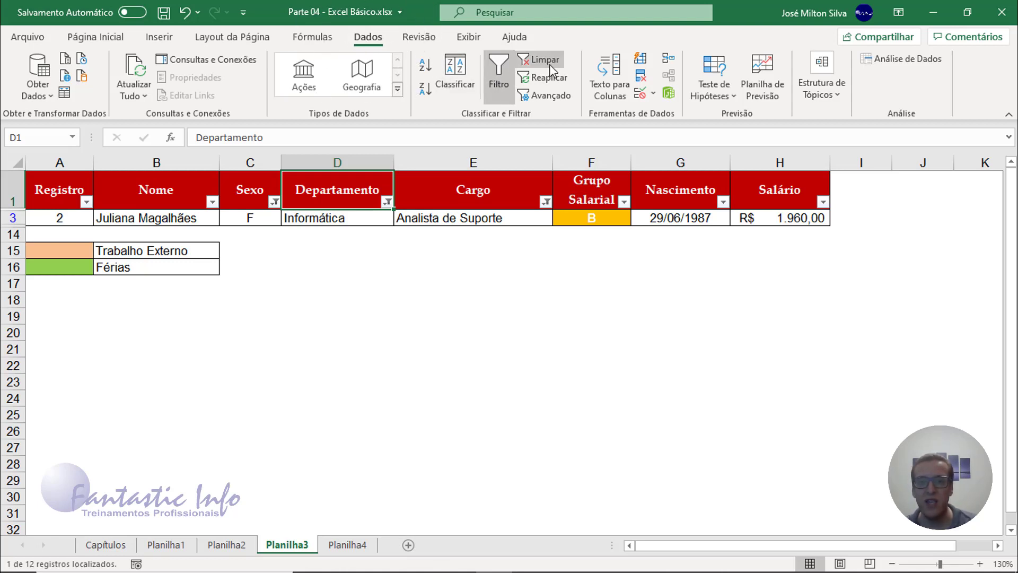
key(ctrl)
key(ctrl)
click(547, 66)
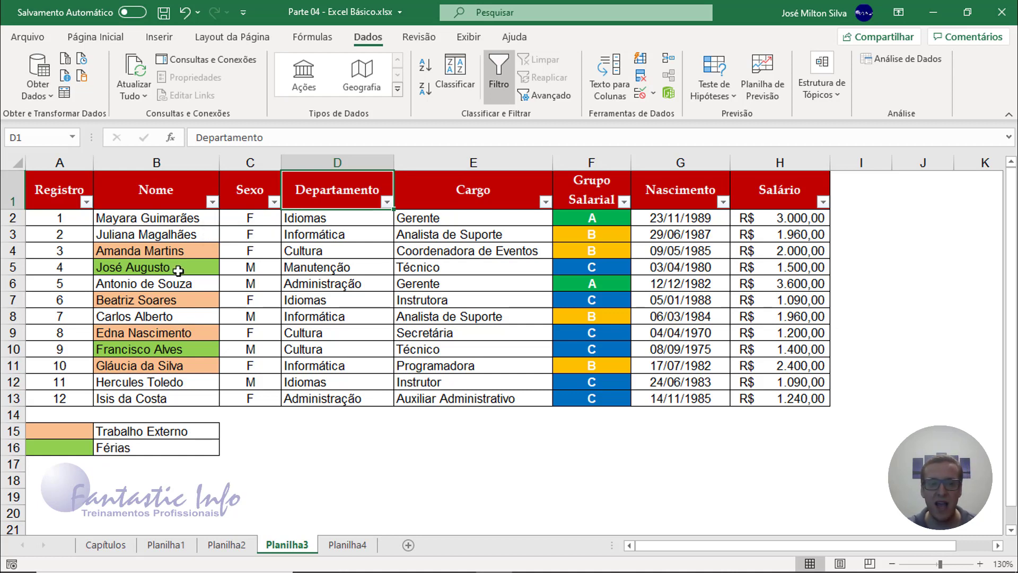
- Search the Nome column's filter values for one employee by first name
click(212, 205)
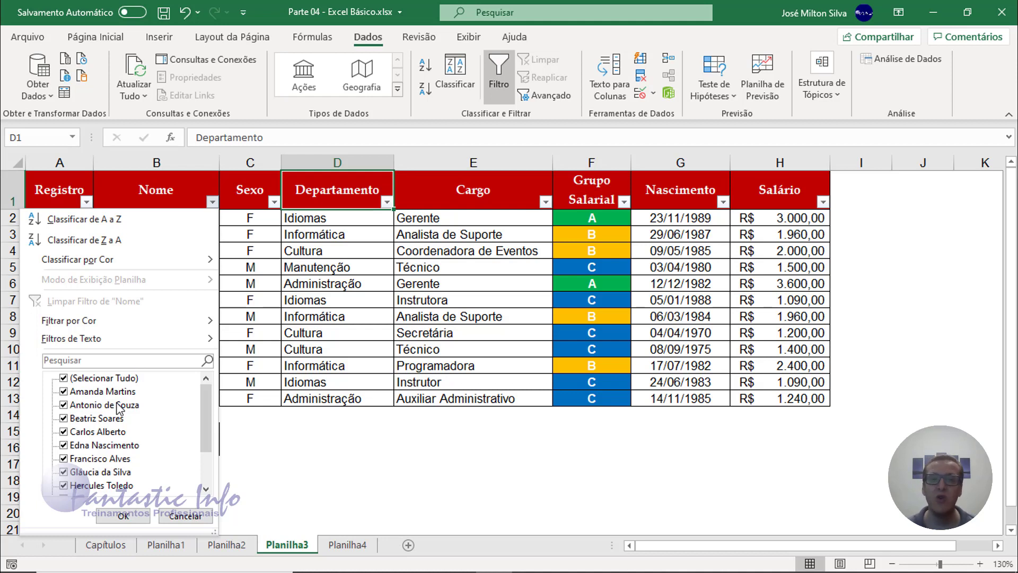
click(81, 361)
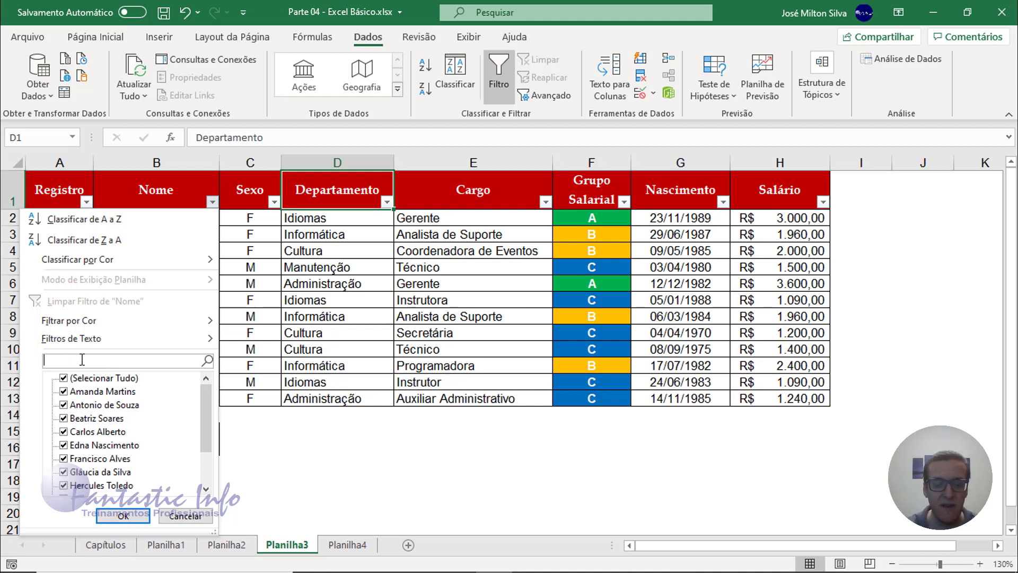
text(a)
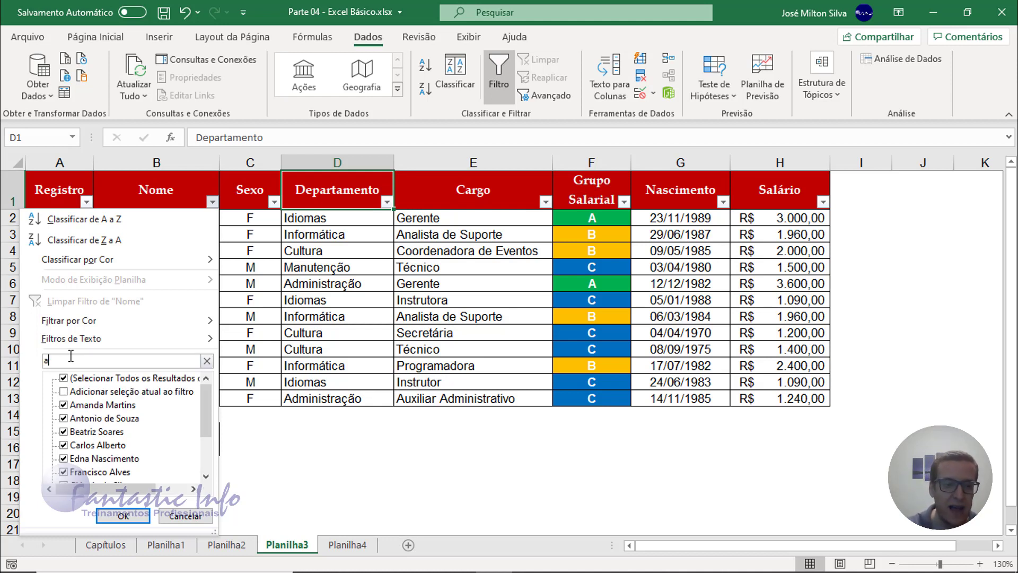
text(manda)
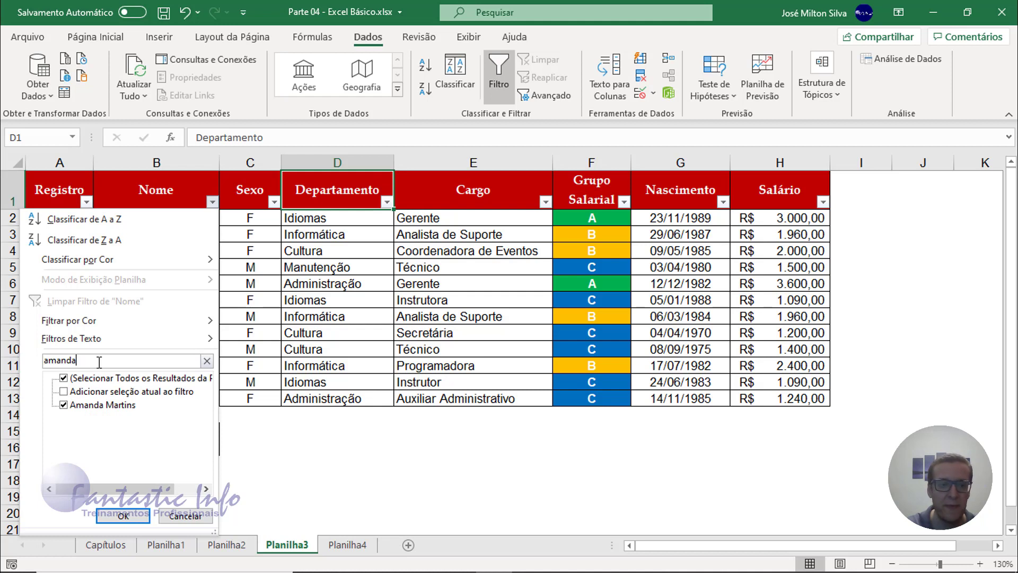
- Replace the search text with a* and apply it to filter Nome to names starting with A
key(BackSpace)
key(BackSpace)
key(BackSpace)
key(BackSpace)
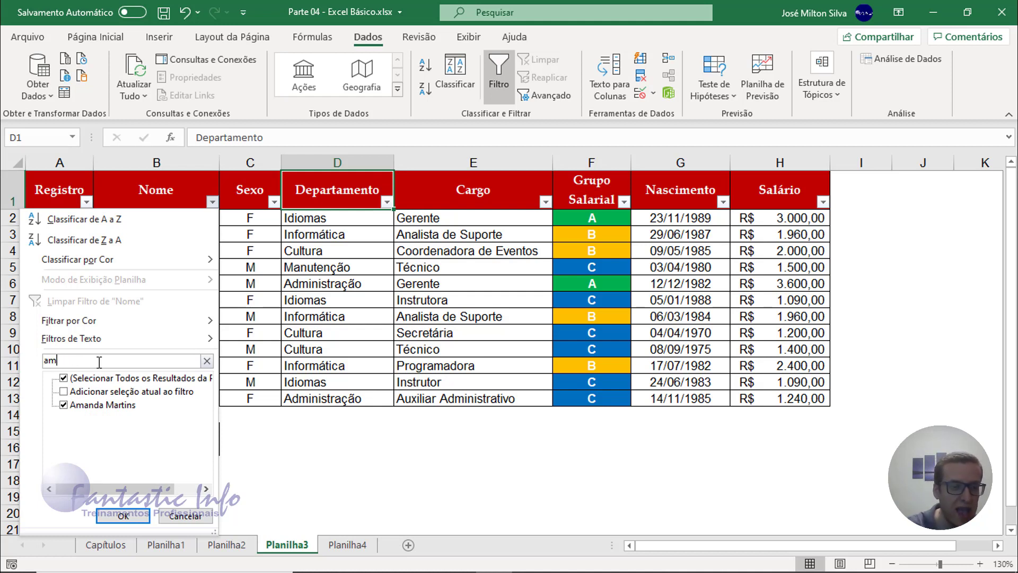
key(BackSpace)
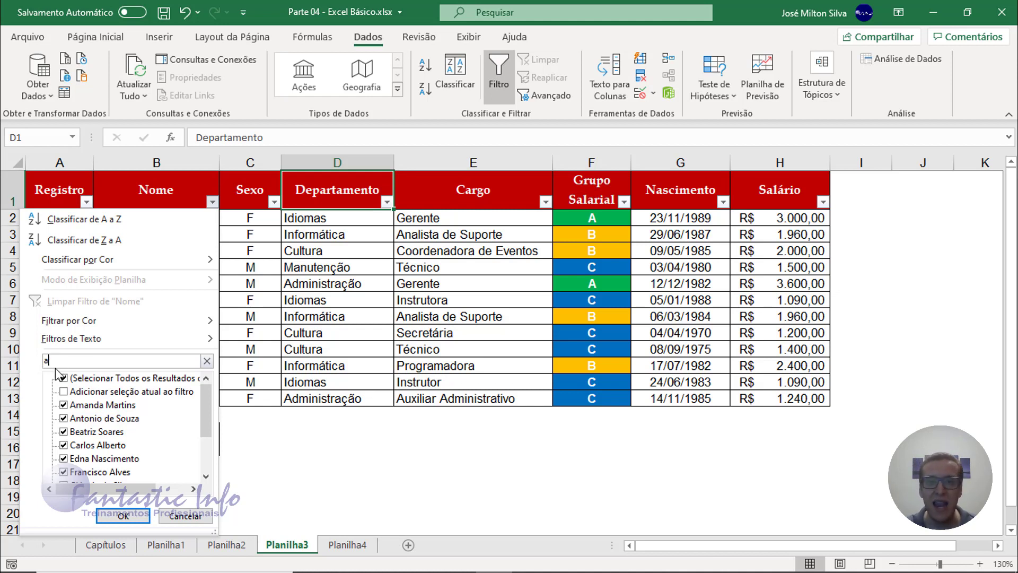
text(*)
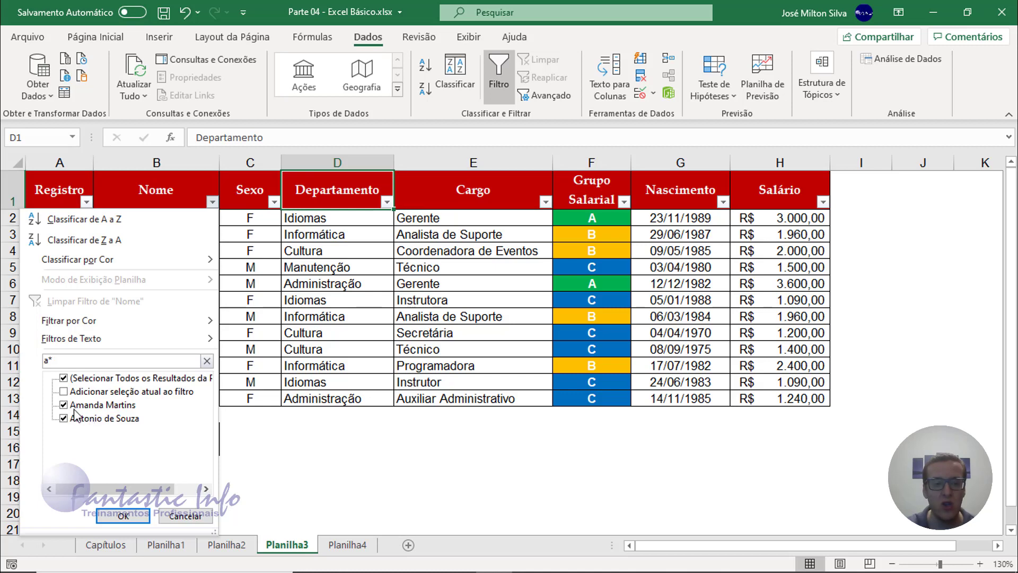
click(123, 516)
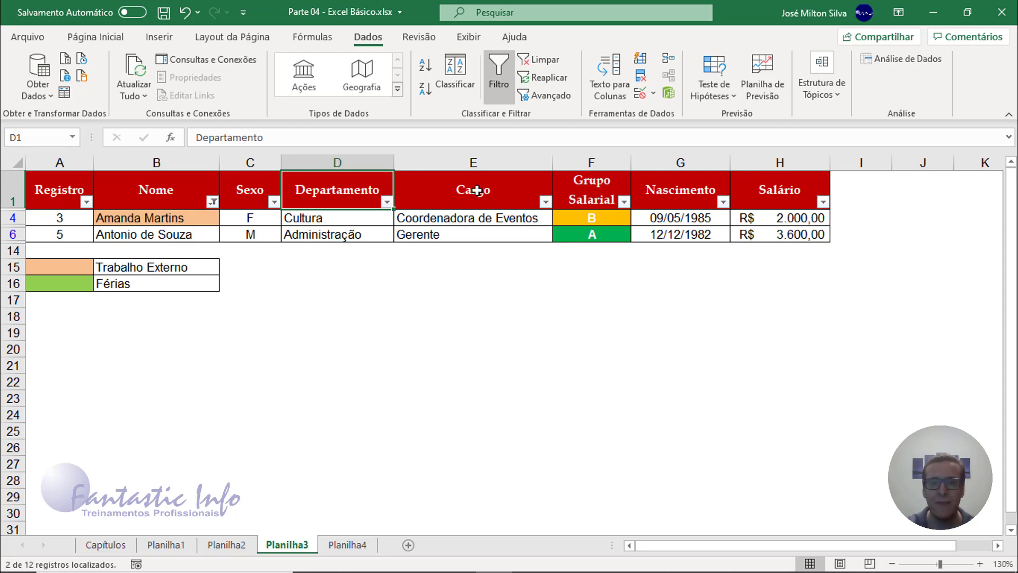
- Clear the applied filter and search the Nome filter values for names starting with ma*
click(545, 60)
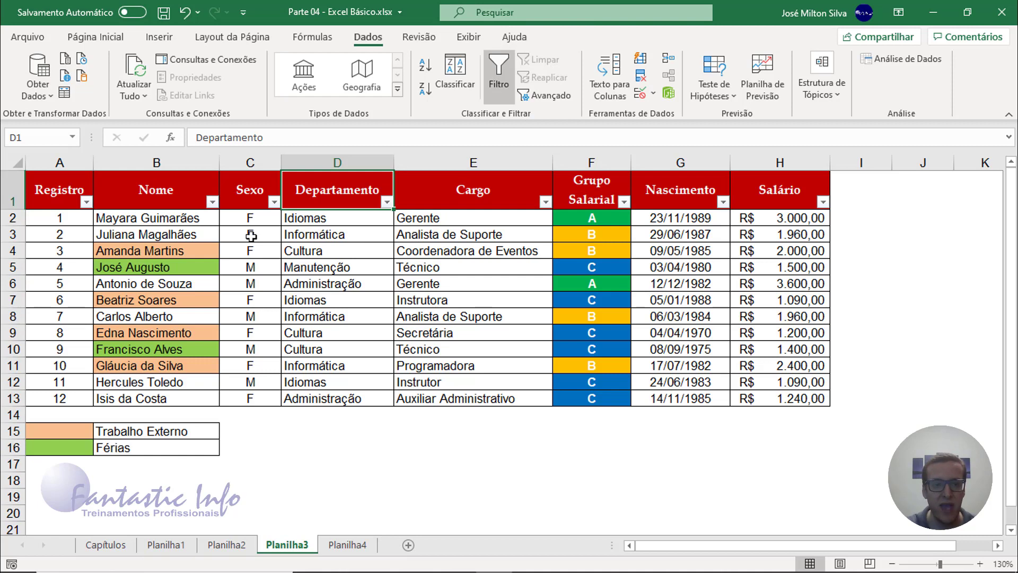
click(213, 207)
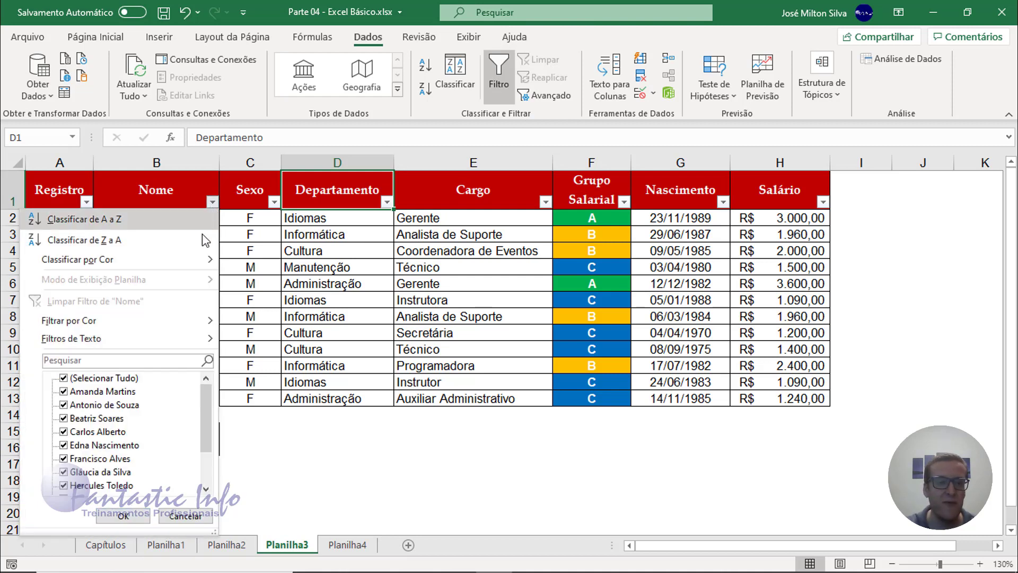
click(94, 360)
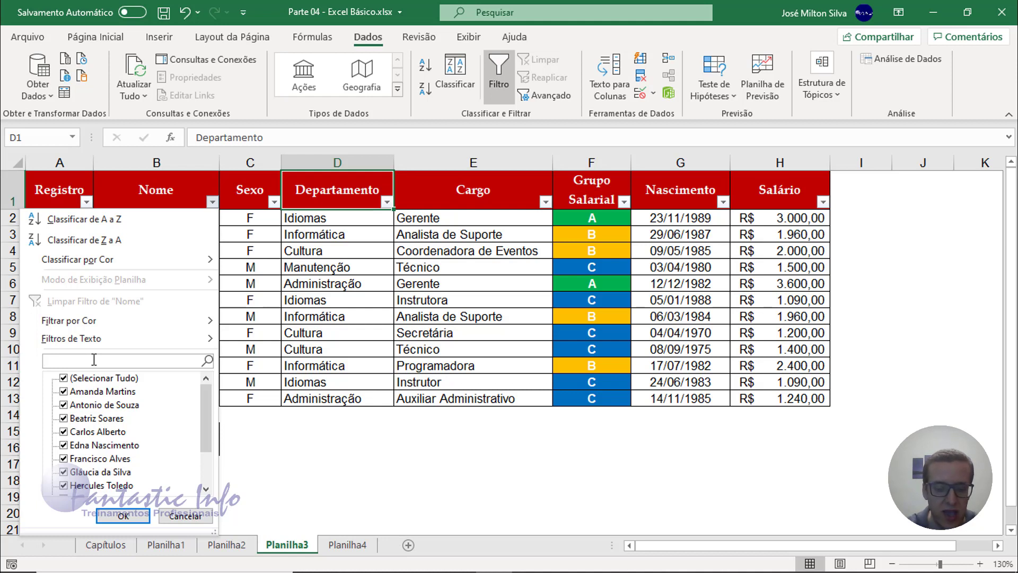
text(ma)
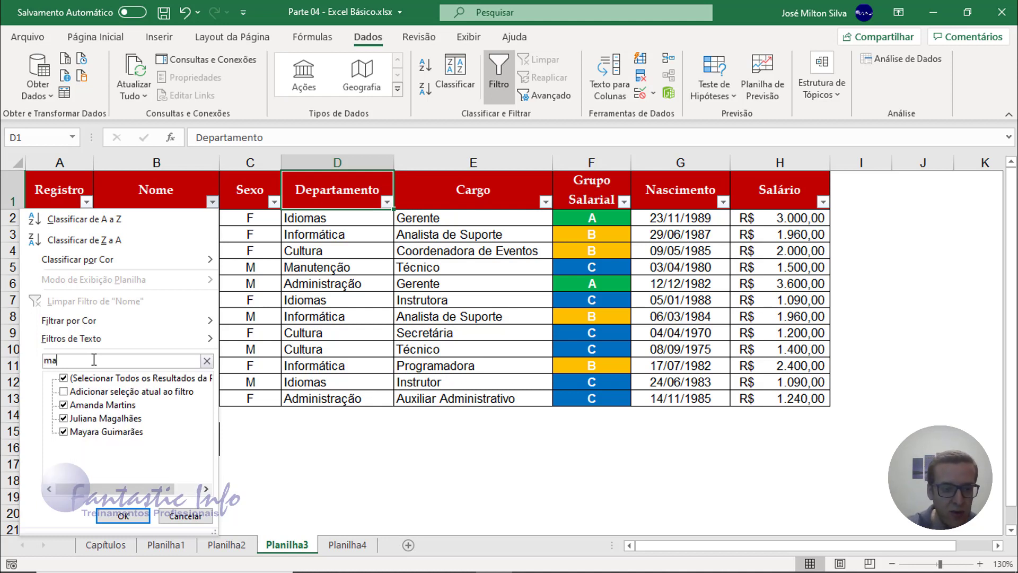
text(*)
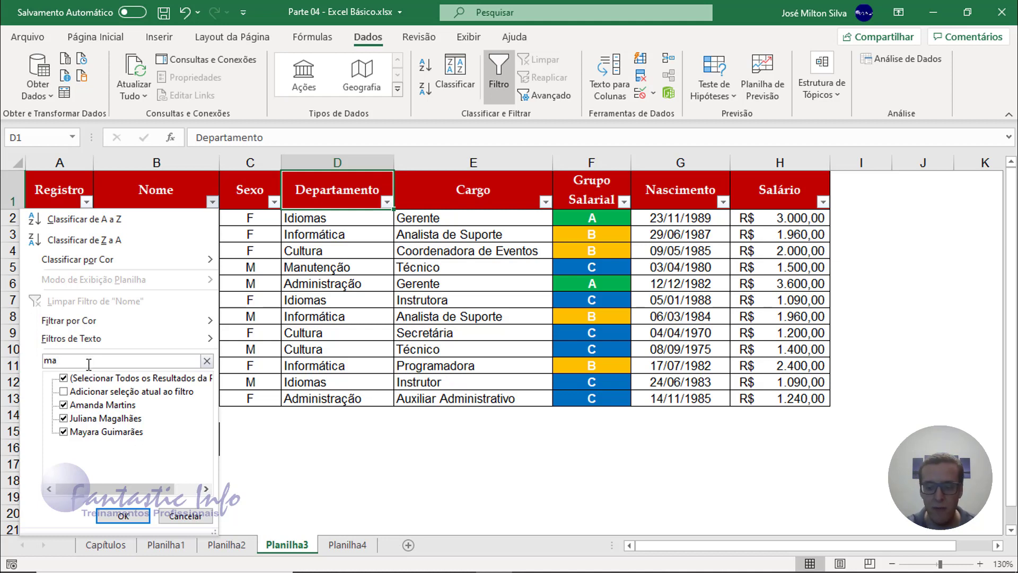
text(*)
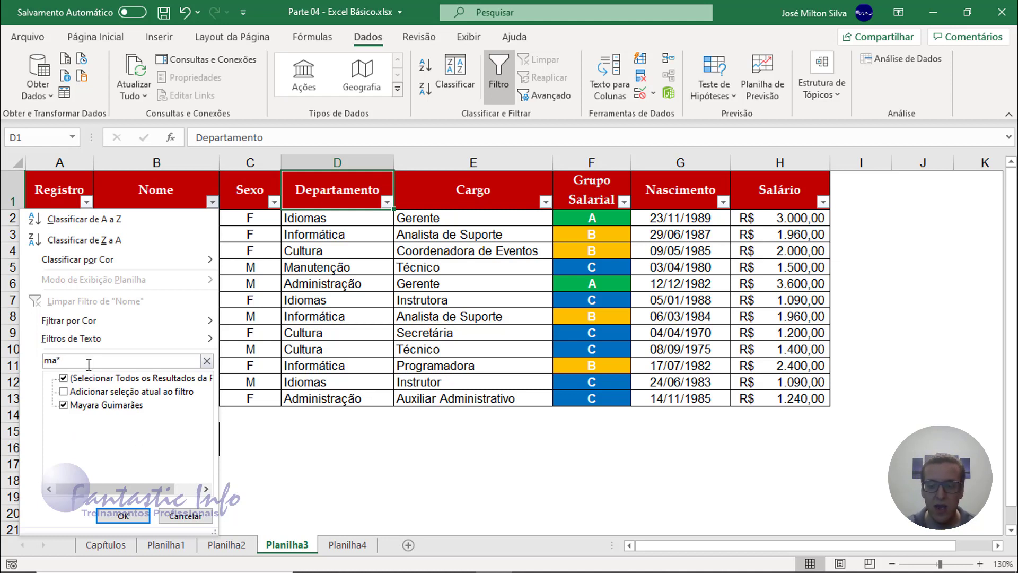
- Replace the Nome filter search with an asterisk followed by a surname to match names ending in it
key(BackSpace)
key(BackSpace)
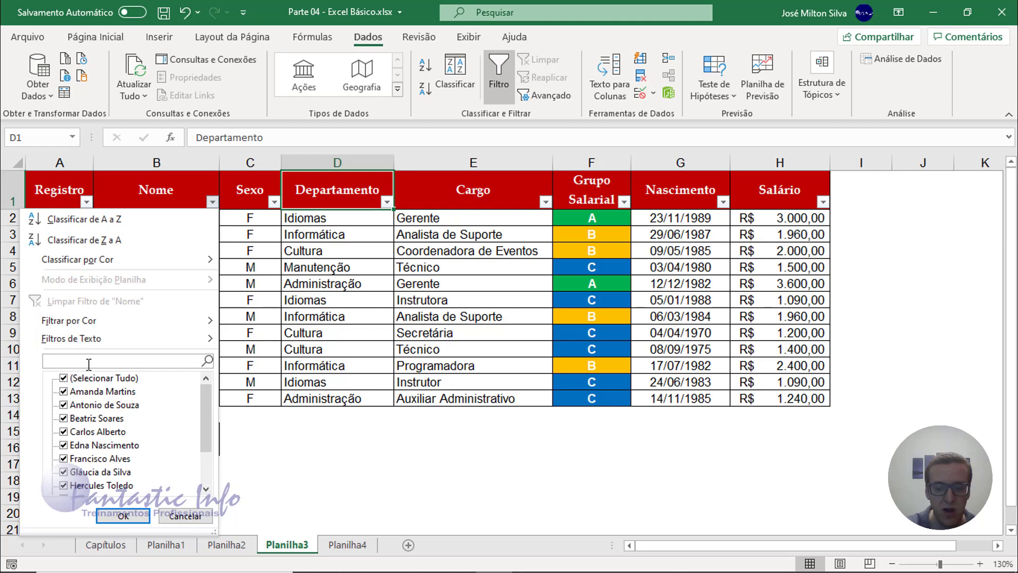
text(*silva)
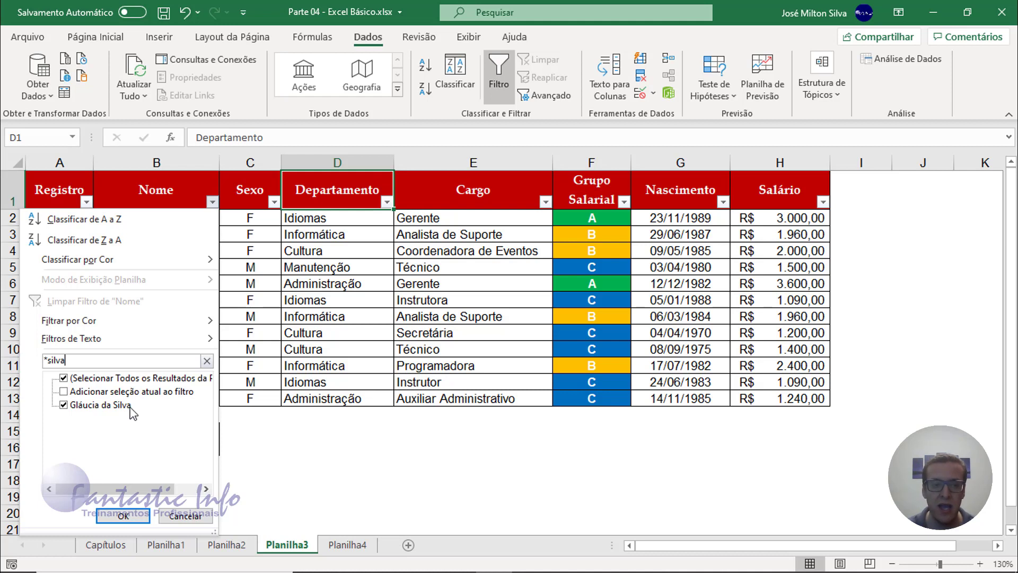
- Try 0123 as the Nome filter search text, erase it, and close the filter list without applying a filter
key(BackSpace)
key(BackSpace)
key(BackSpace)
key(BackSpace)
key(BackSpace)
key(BackSpace)
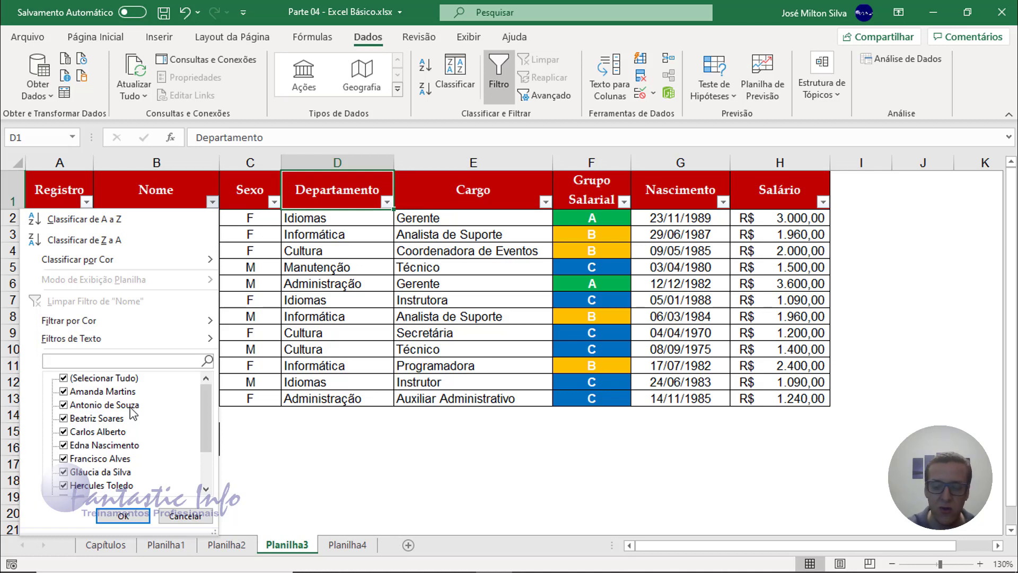
text(0123)
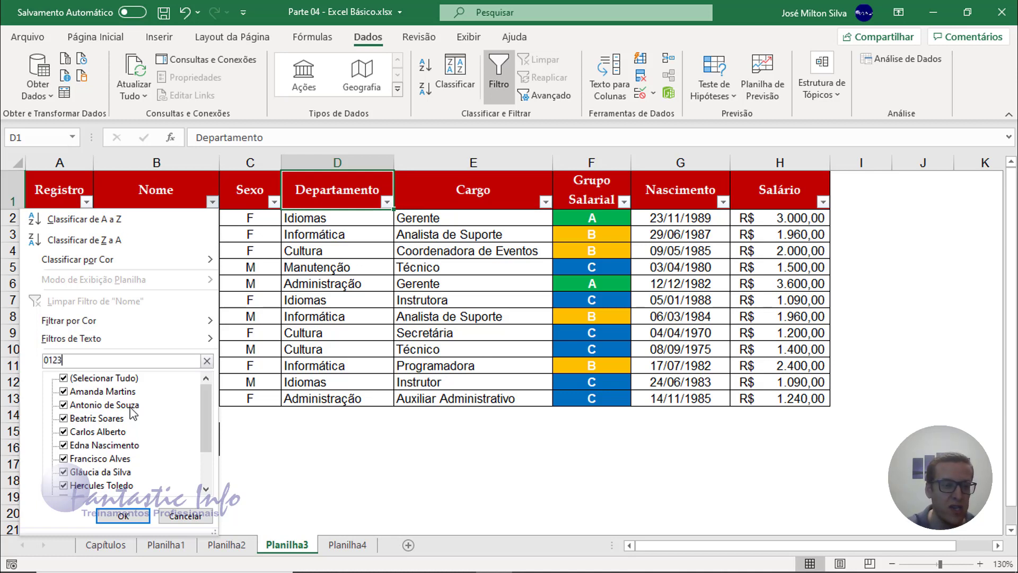
text(*)
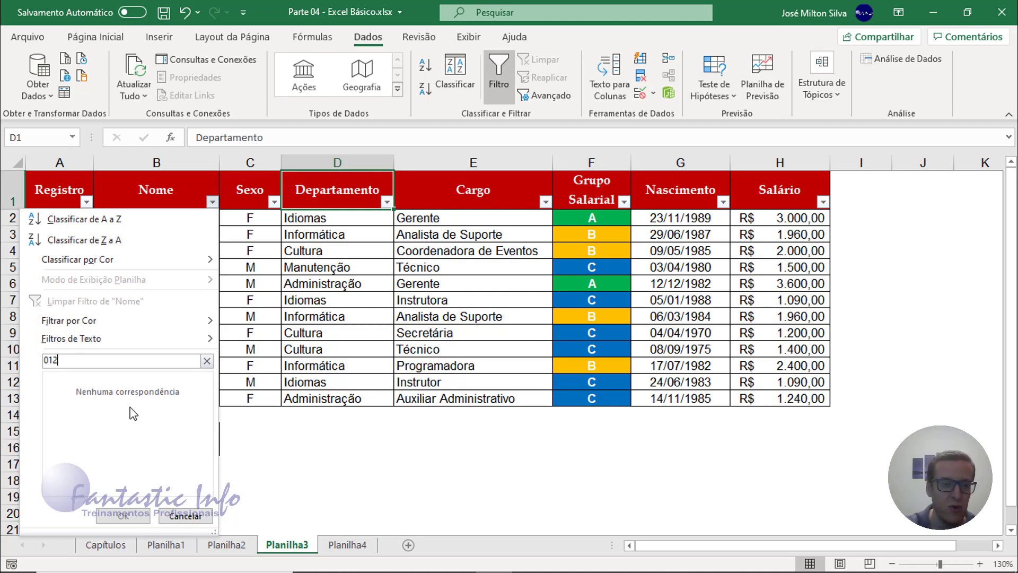
key(BackSpace)
key(BackSpace)
key(BackSpace)
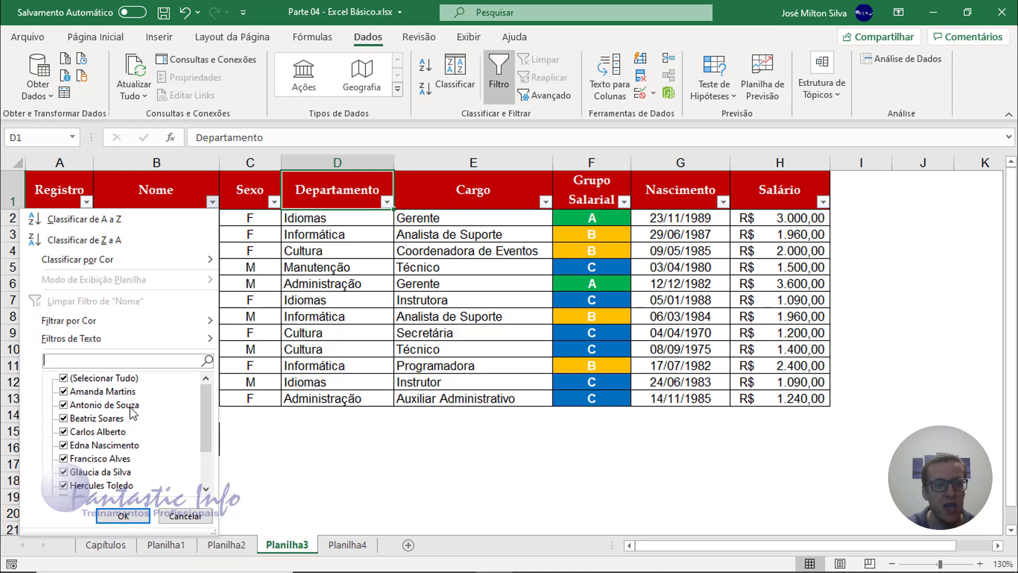
click(271, 291)
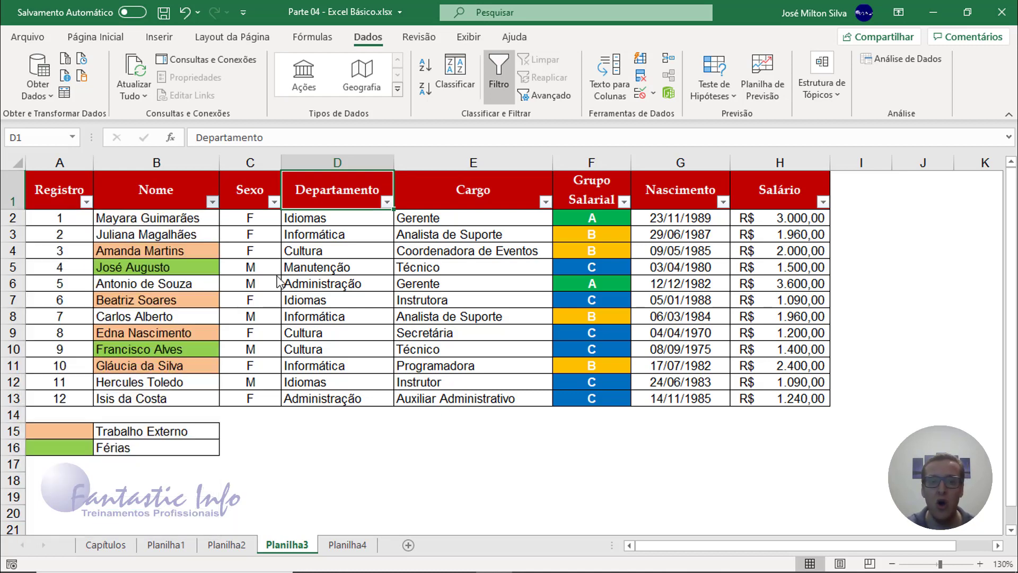
- Examine the orange, green and unfilled cells of the Nome column in B2:B13
click(156, 218)
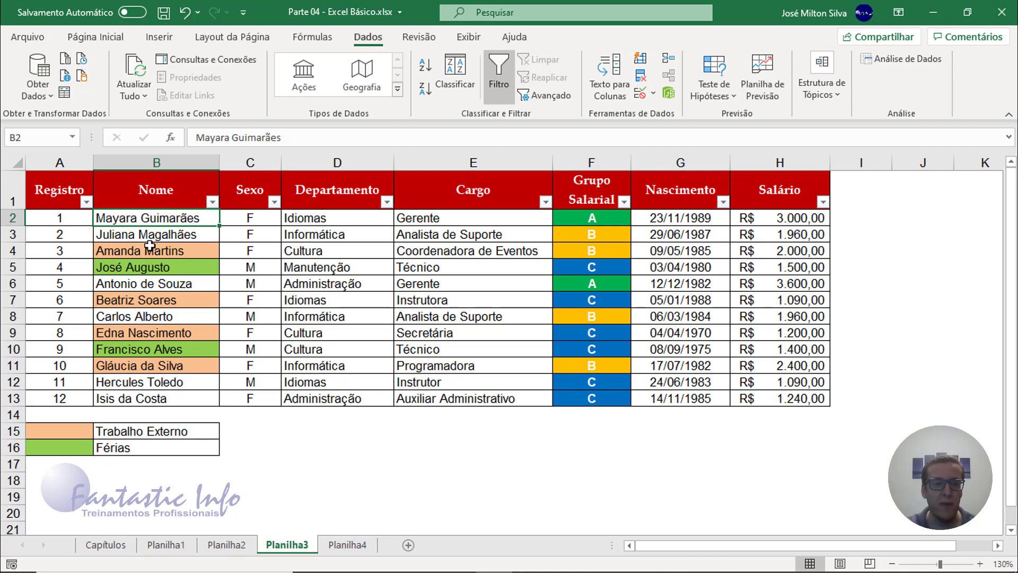
drag(148, 251, 149, 398)
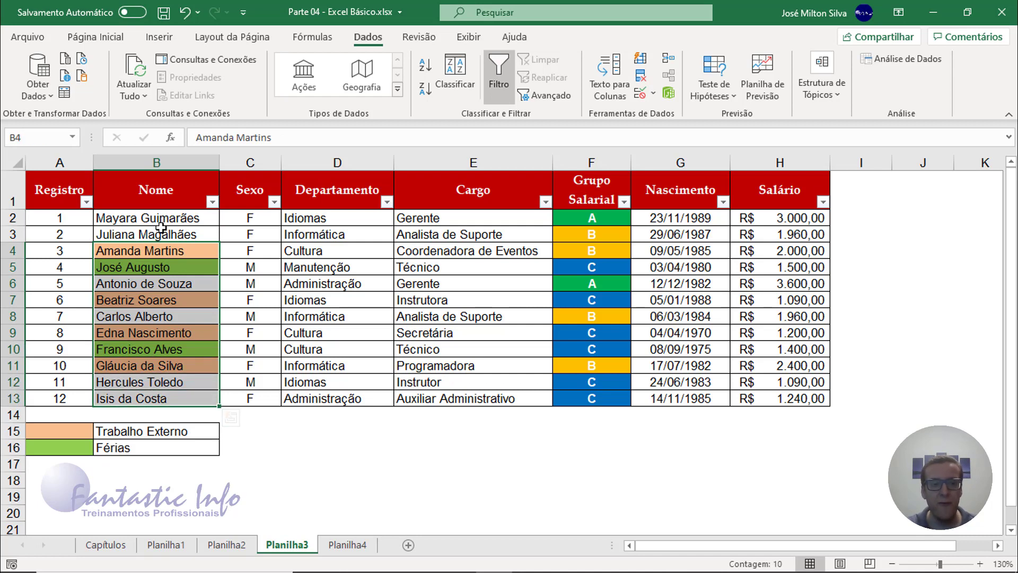
drag(168, 217, 152, 399)
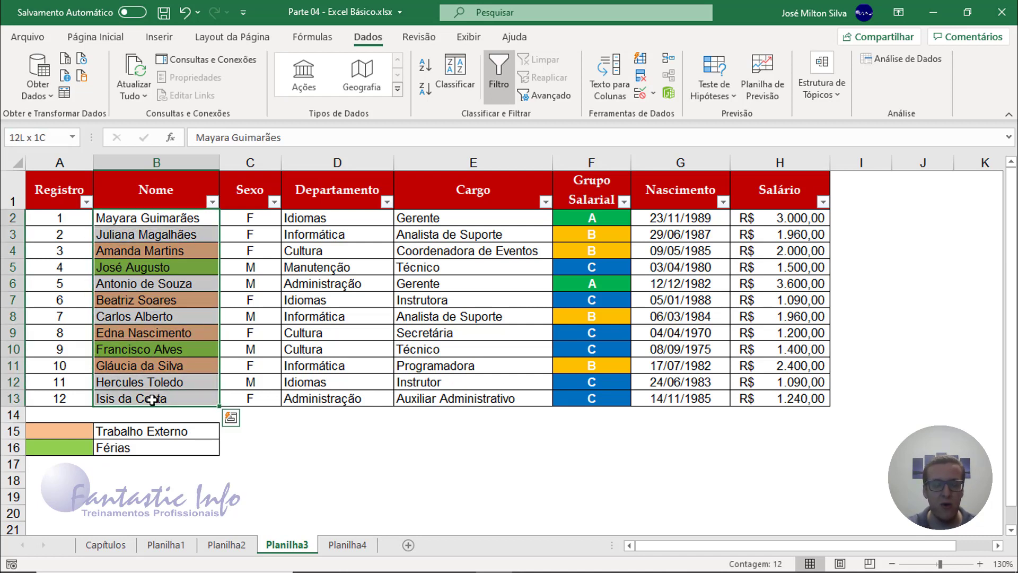
click(136, 267)
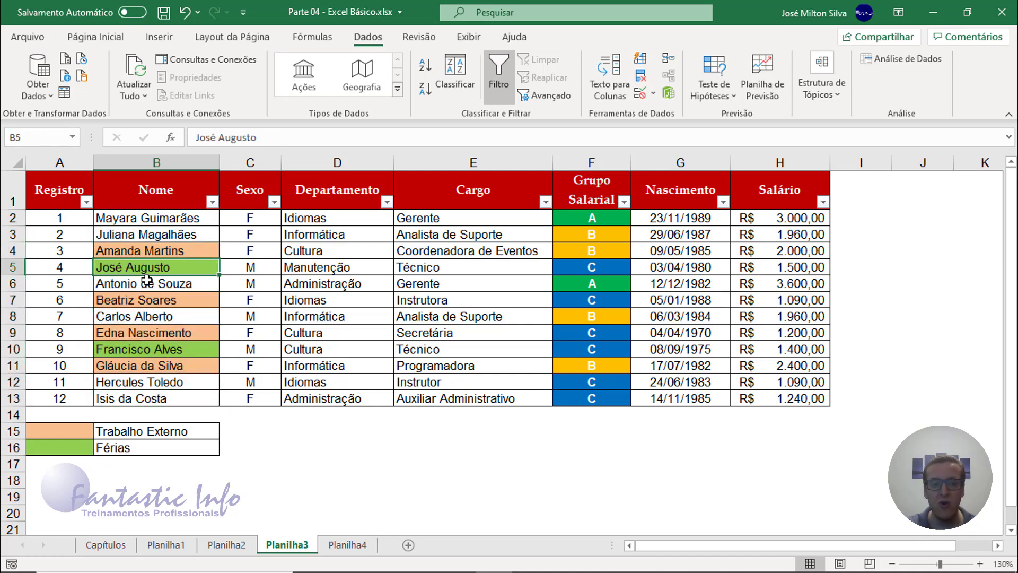
click(167, 238)
click(171, 249)
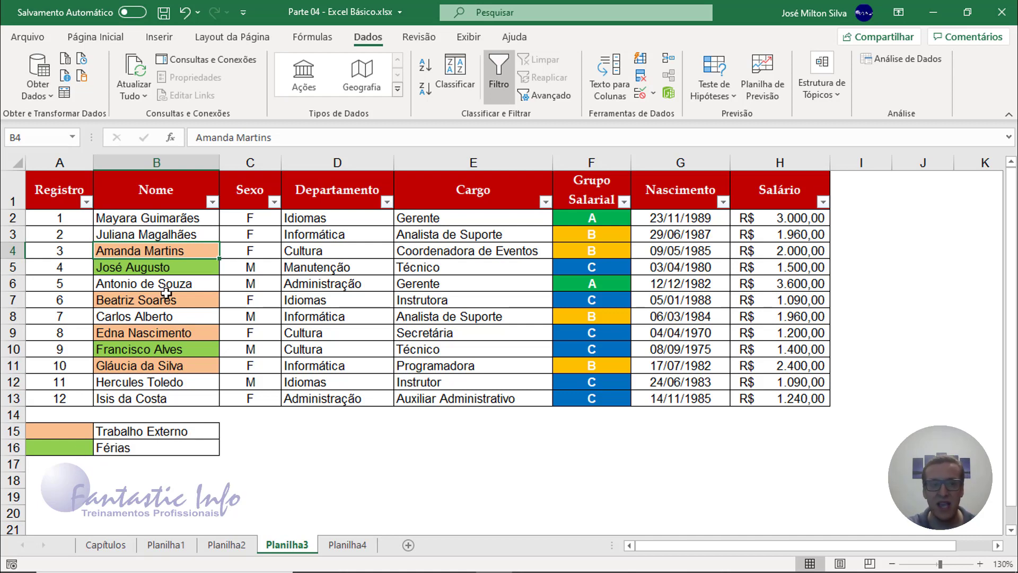
click(169, 219)
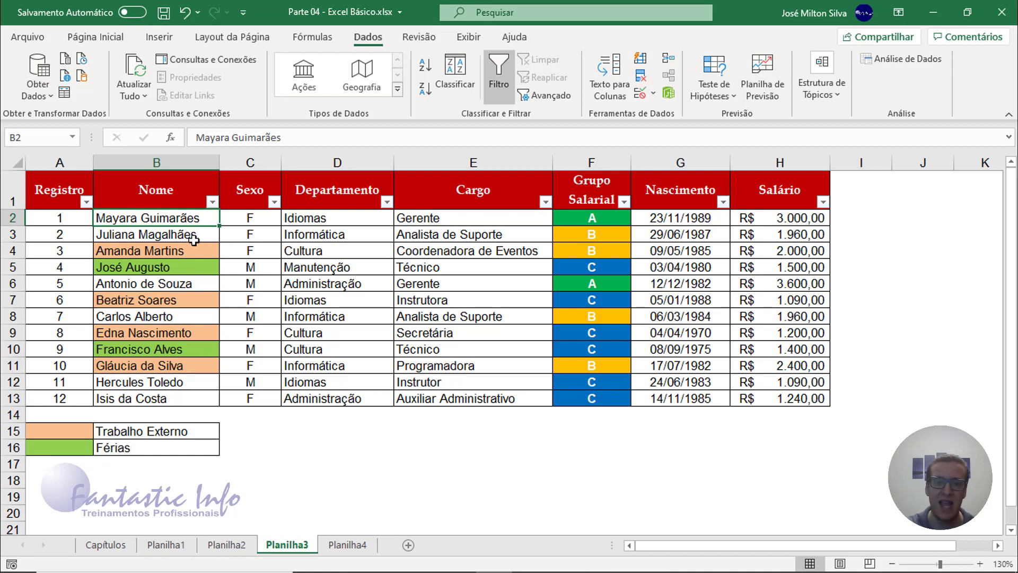
- Filter the Nome column by the orange cell colour that marks Trabalho Externo
click(212, 202)
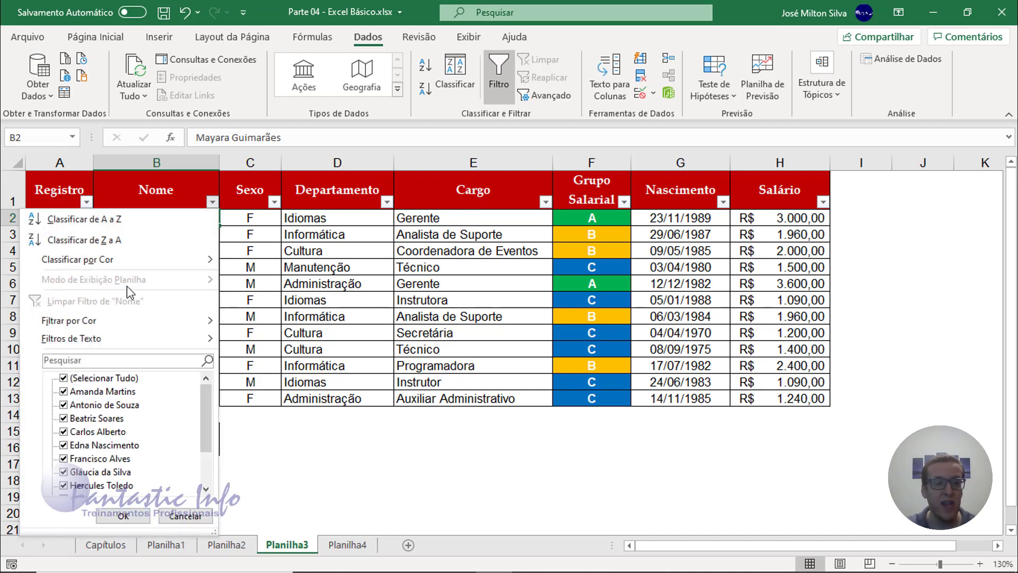
mouse_move(82, 326)
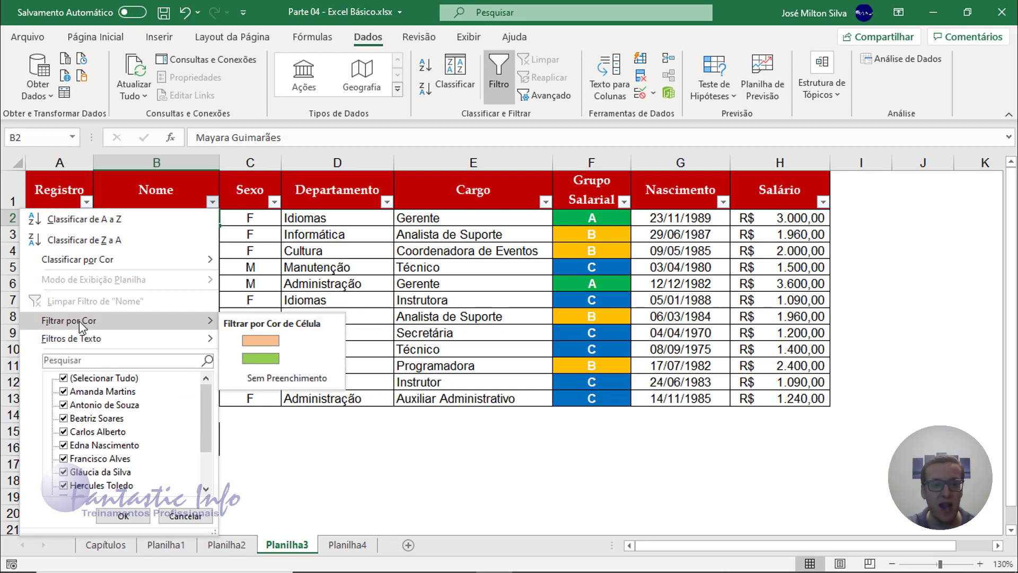
click(261, 340)
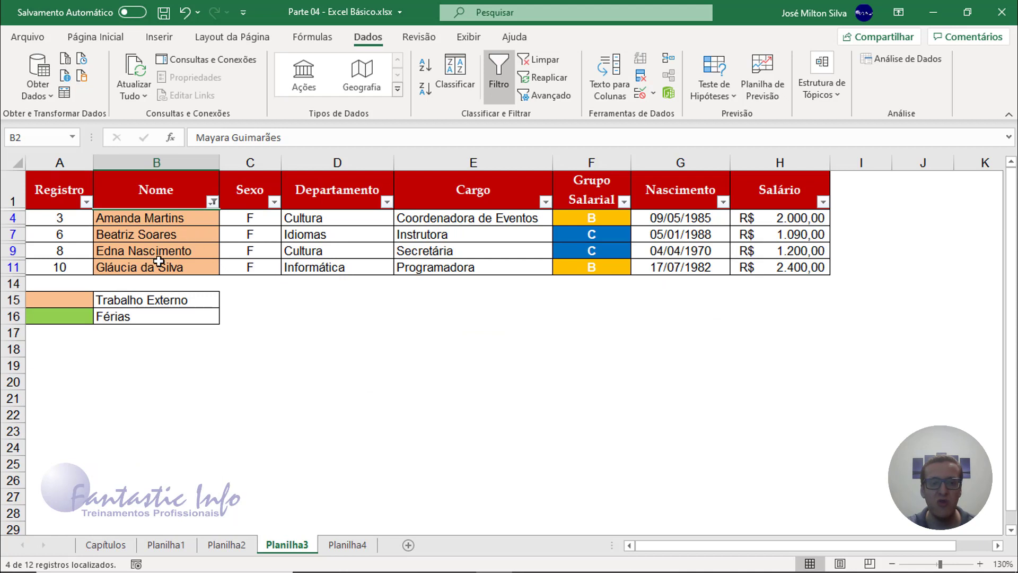
- Switch the Nome colour filter to the green cell colour that marks Férias
click(213, 202)
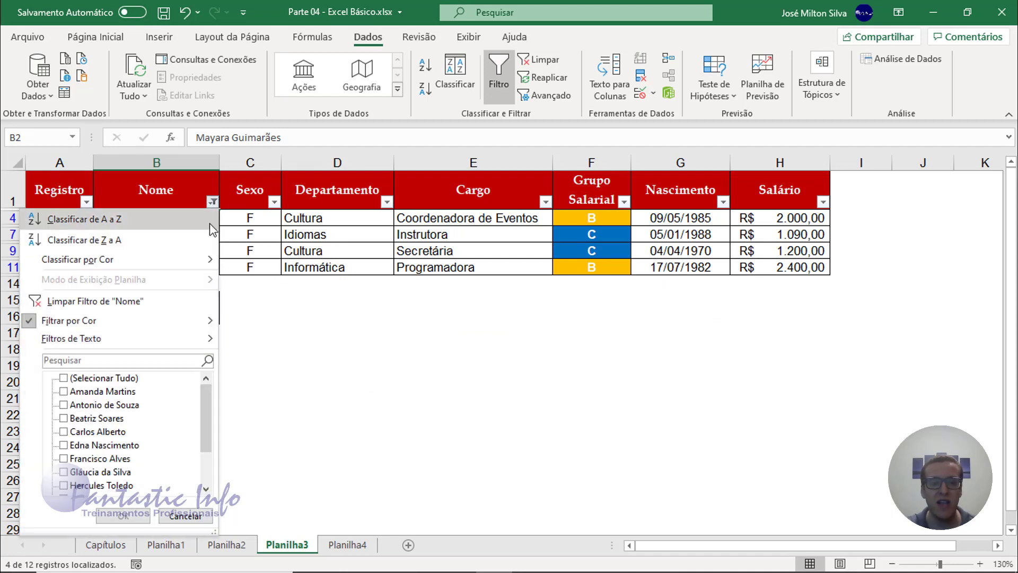
mouse_move(203, 322)
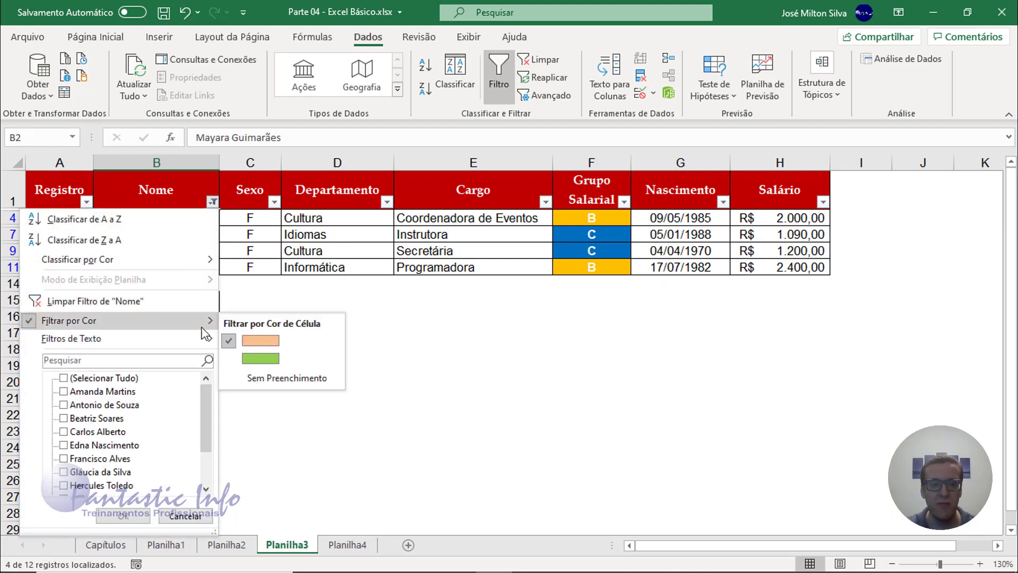
click(261, 358)
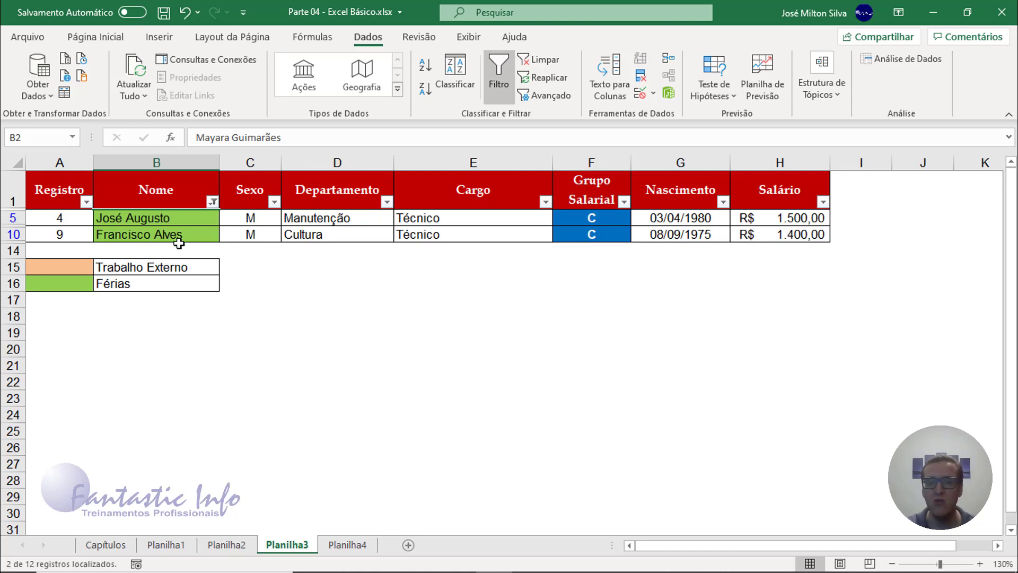
- Switch the Nome colour filter to Sem Preenchimento to list only the names in unfilled cells
click(212, 202)
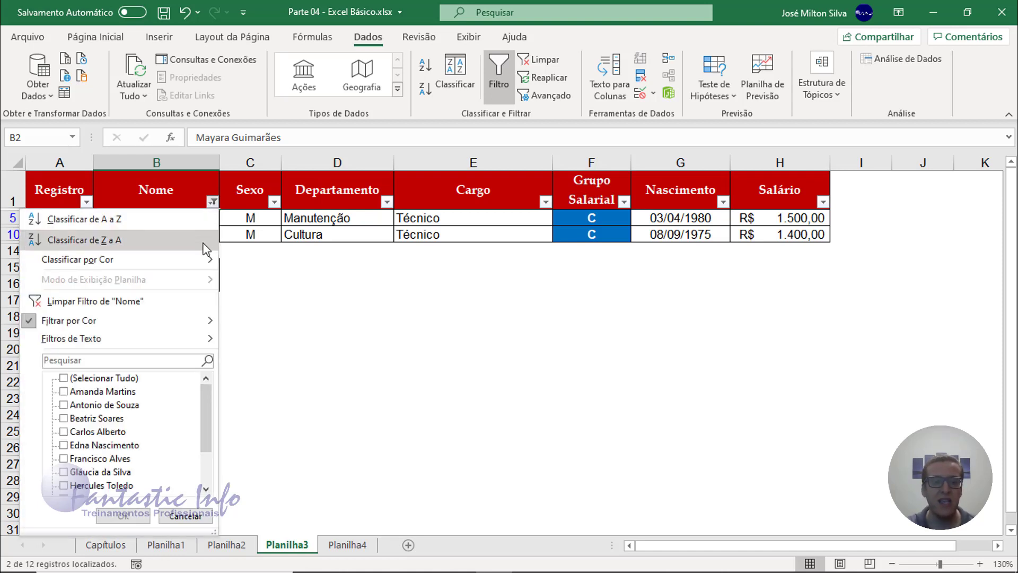
mouse_move(189, 321)
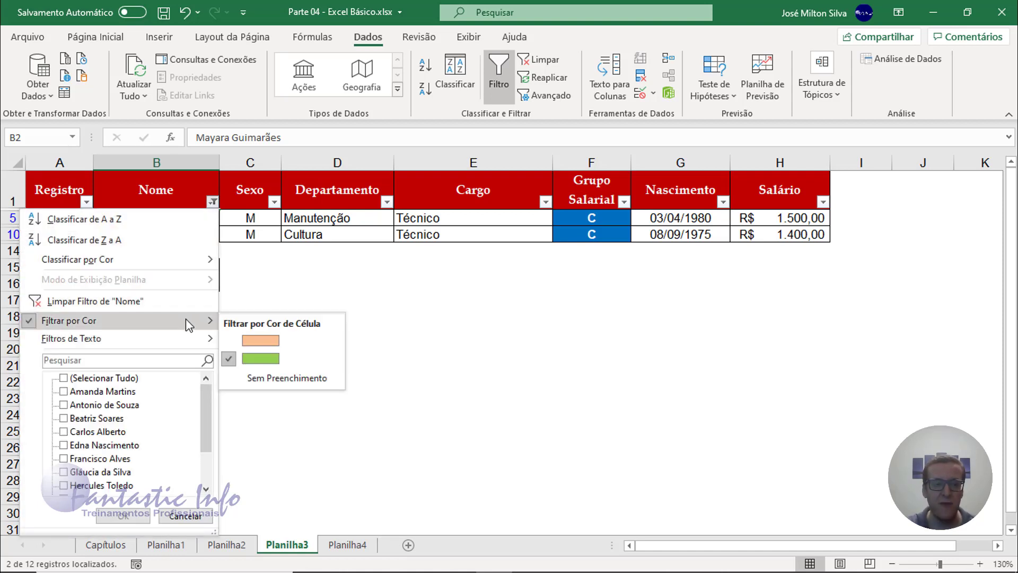
click(290, 379)
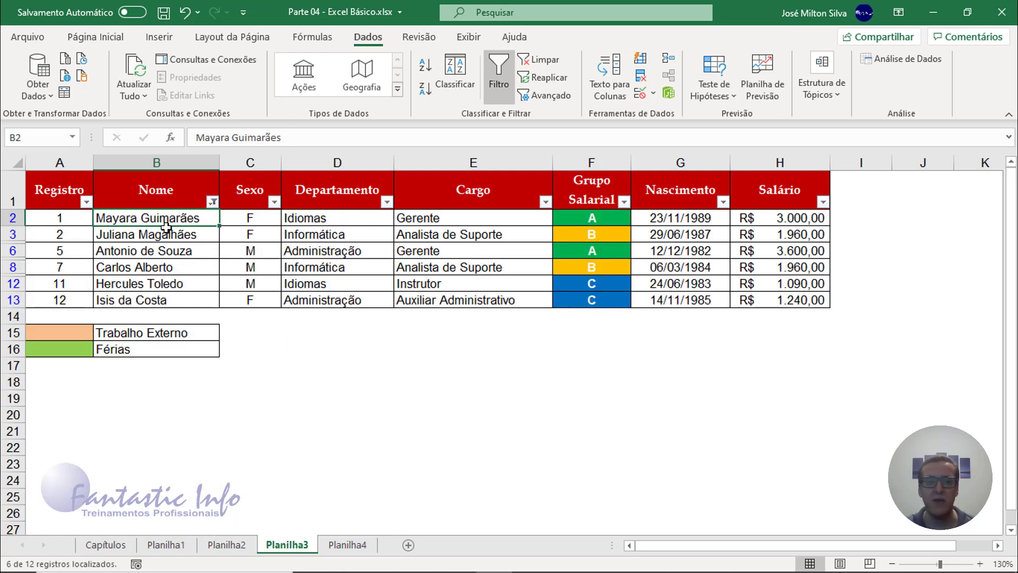
- Clear the filter from the Nome column
click(213, 201)
mouse_move(194, 321)
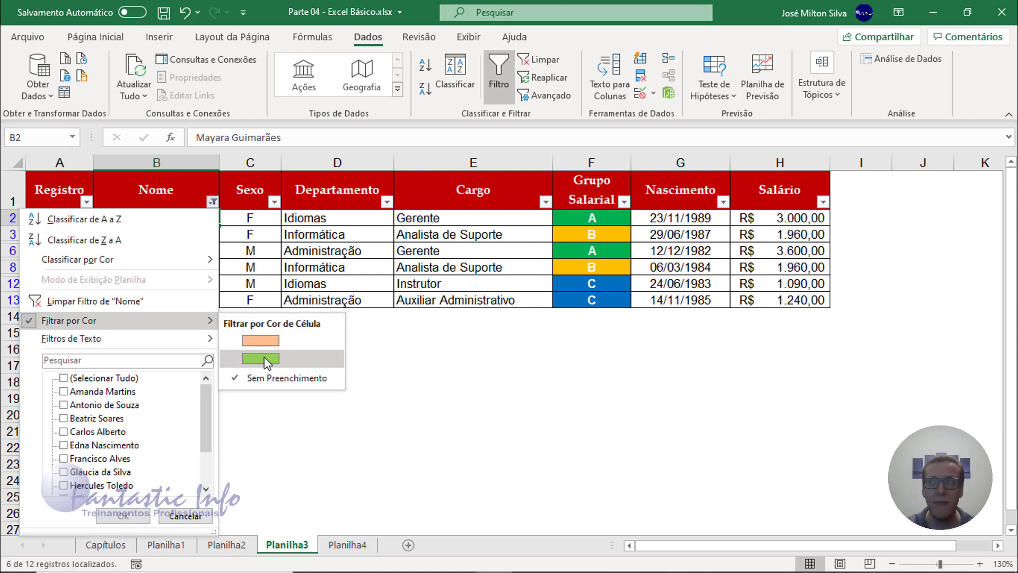
click(200, 302)
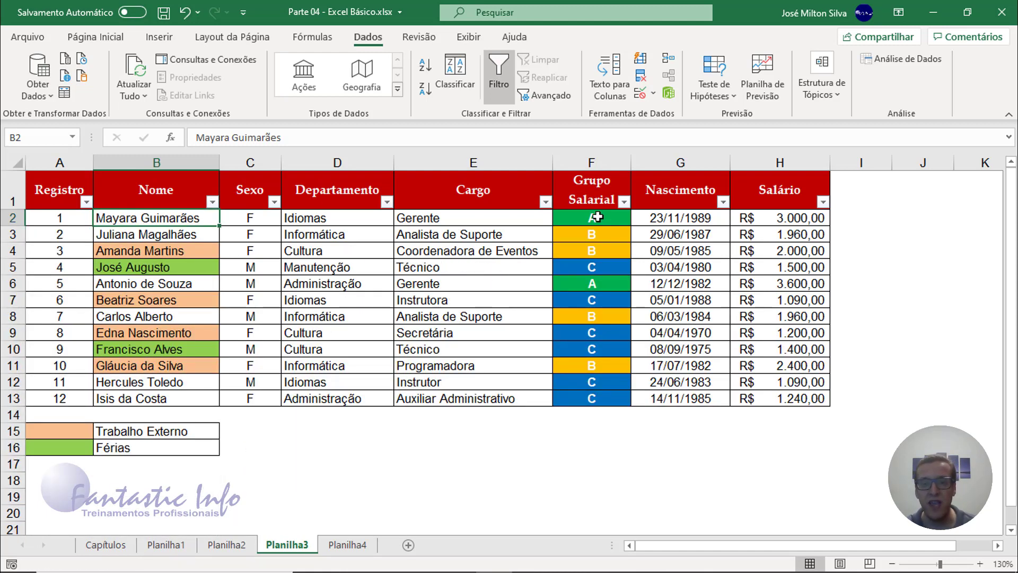
- Examine the group letters and their cell colours in the Grupo Salarial column, F2:F13
drag(594, 218, 595, 268)
drag(596, 312, 593, 400)
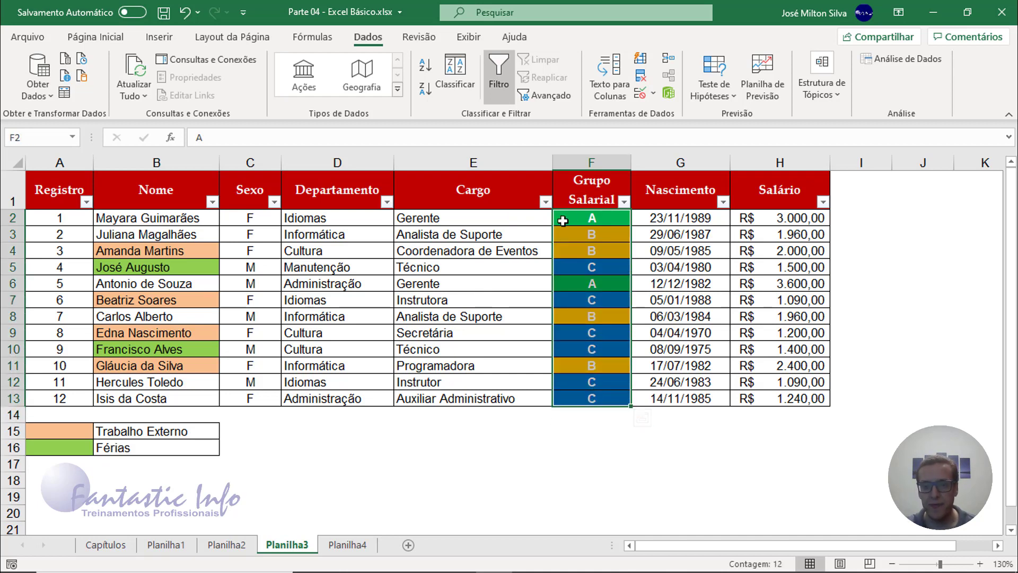
click(595, 223)
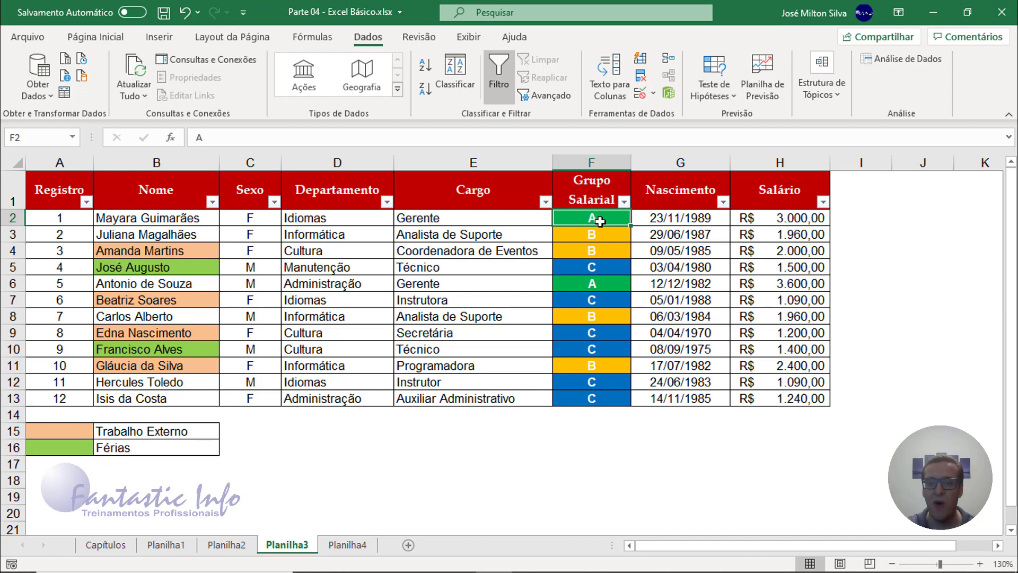
drag(608, 234, 606, 254)
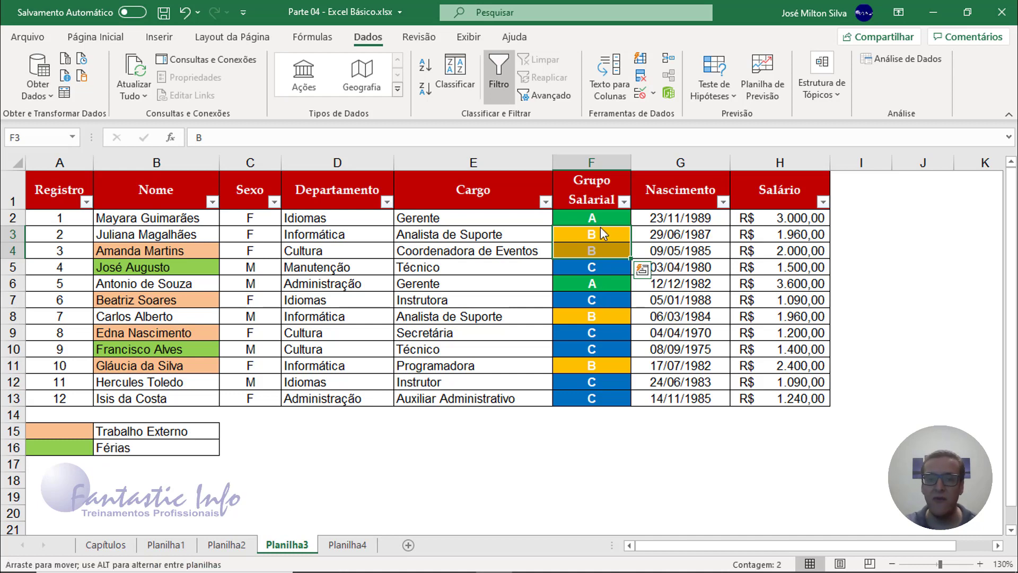
- Test the automatic colouring in F3 by setting its Grupo Salarial to A, and set it back to B
click(594, 233)
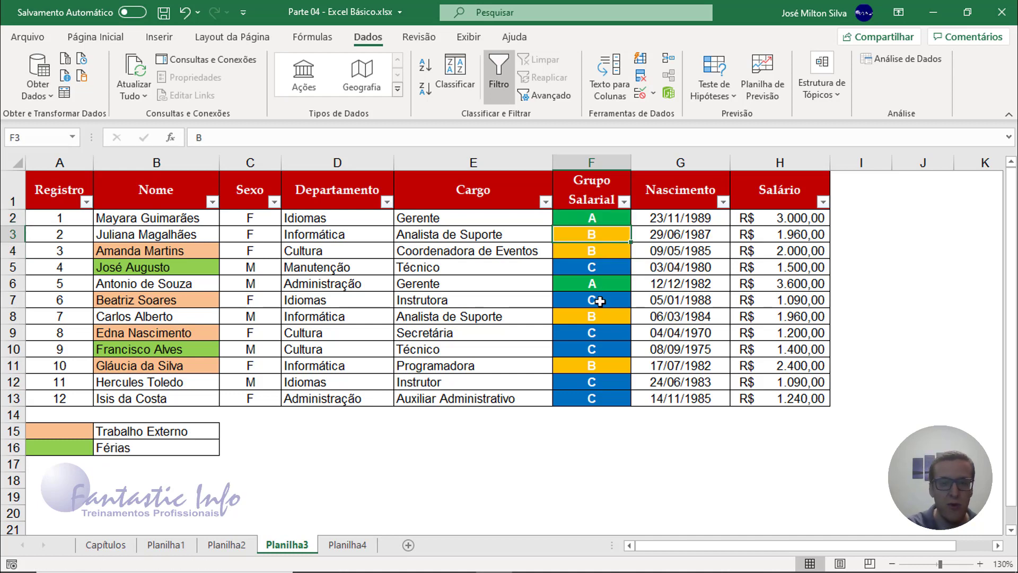
text(a)
key(Return)
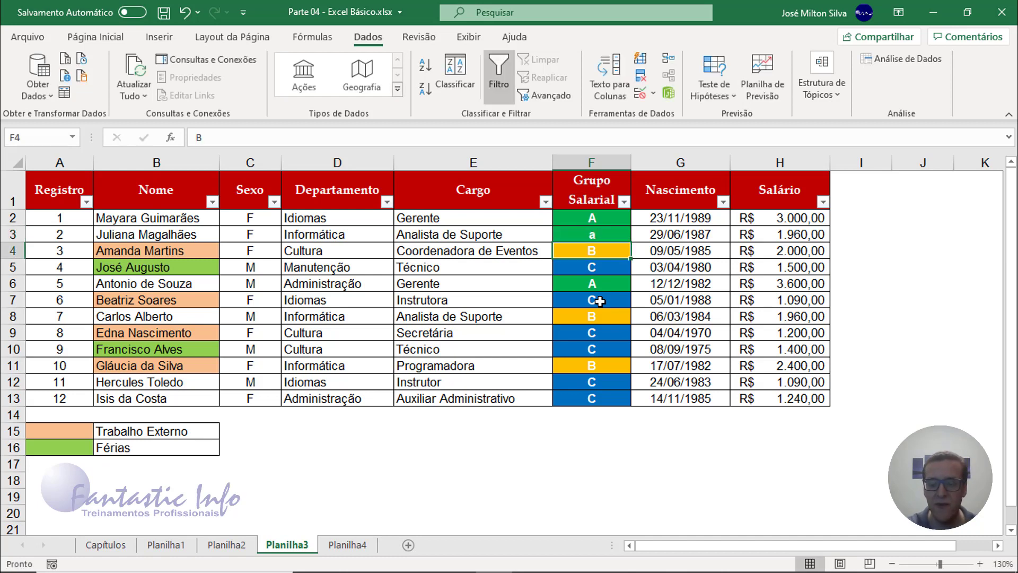
key(Up)
text(A)
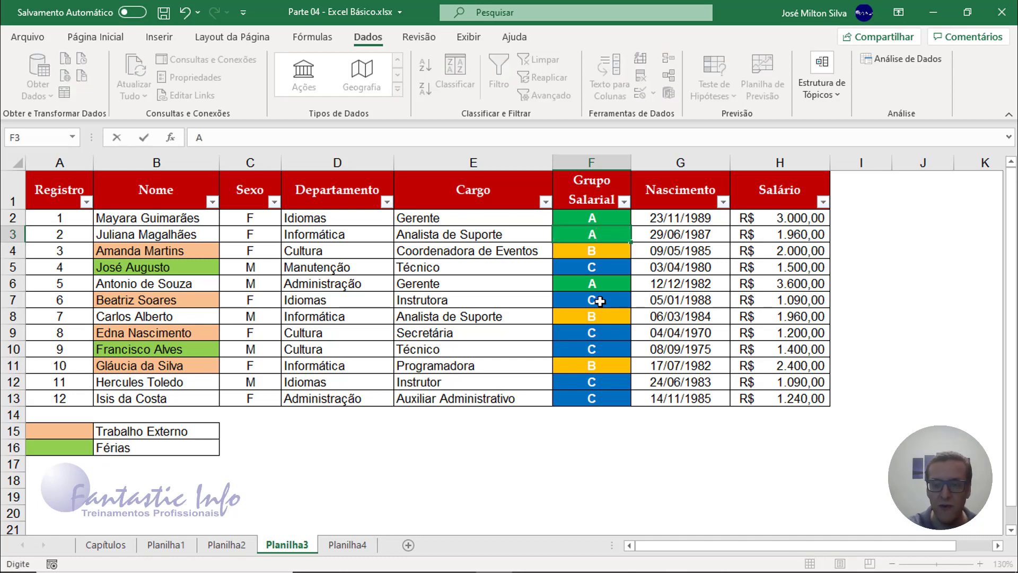
key(ctrl+Return)
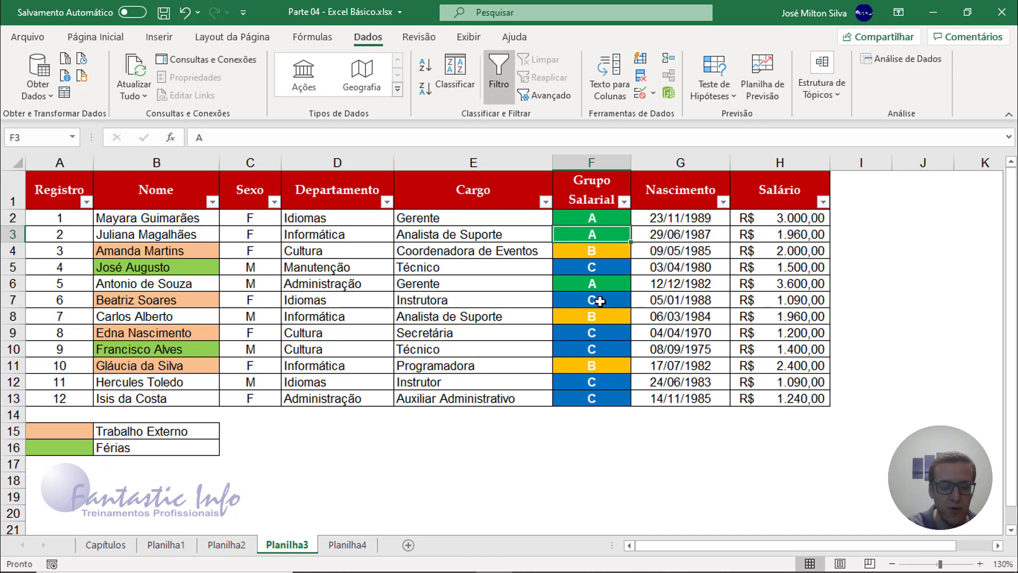
text(B)
key(Return)
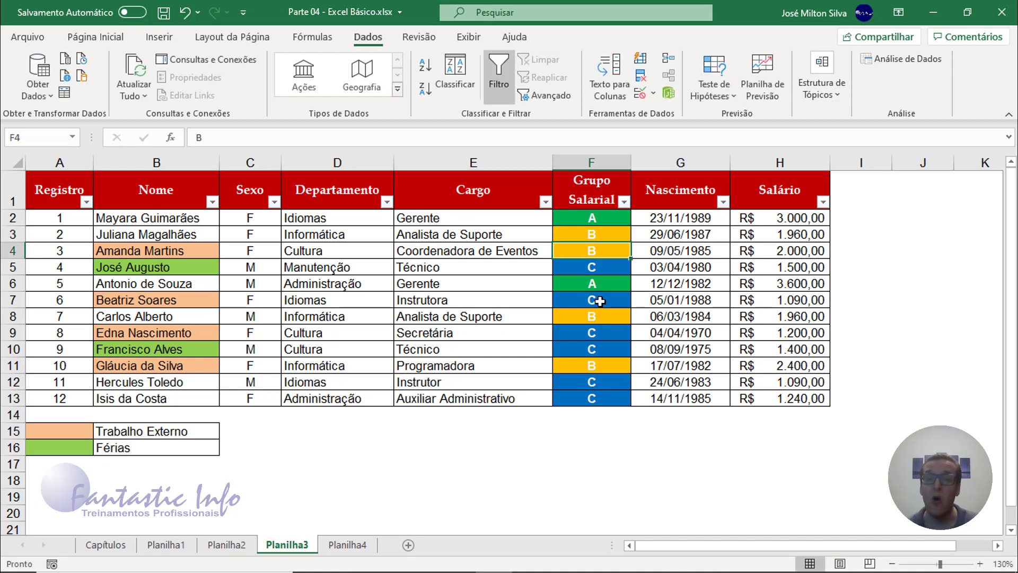
- Filter the Grupo Salarial column by the blue cell colour that marks group C
drag(593, 218, 594, 399)
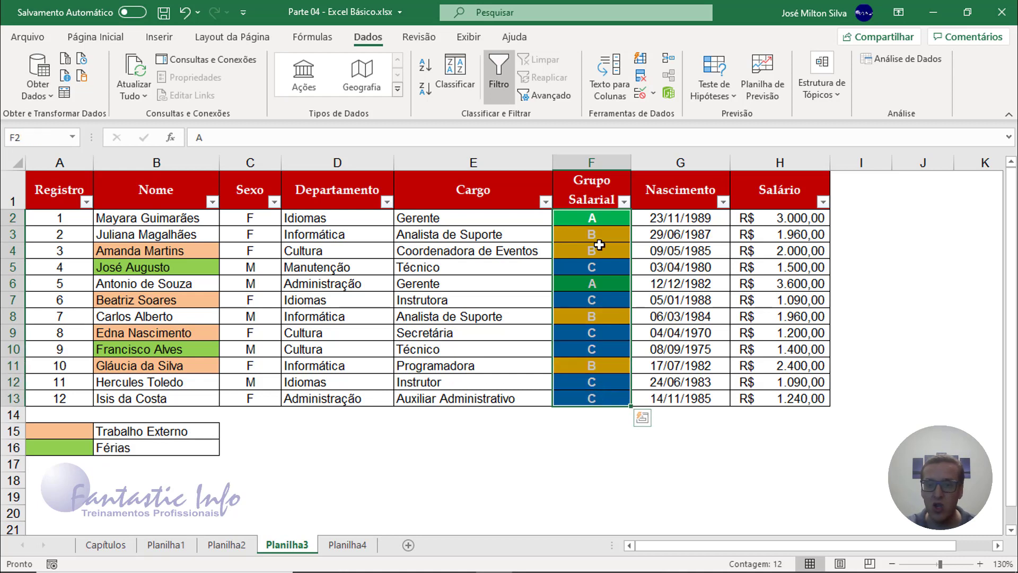
click(611, 216)
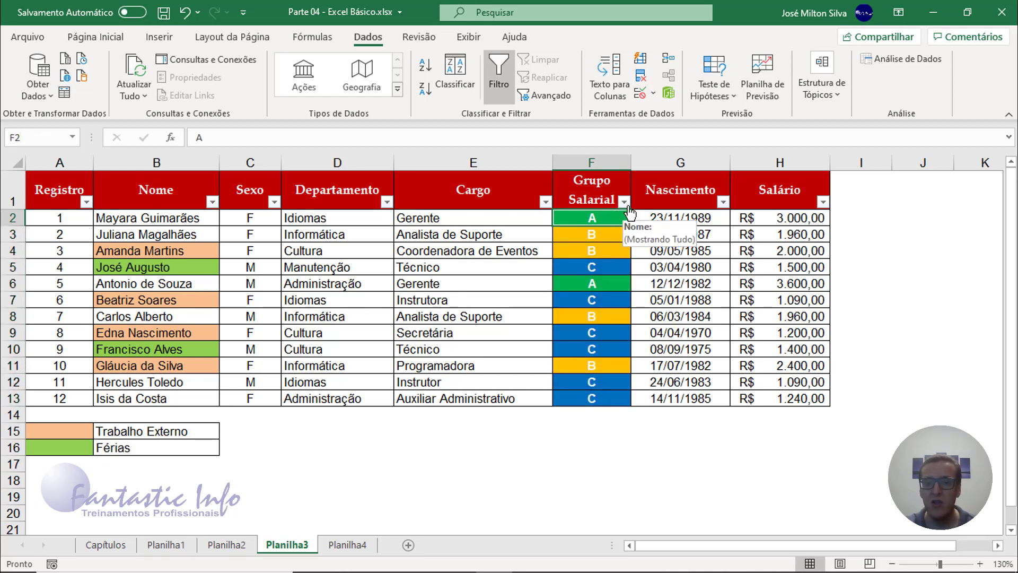
click(624, 201)
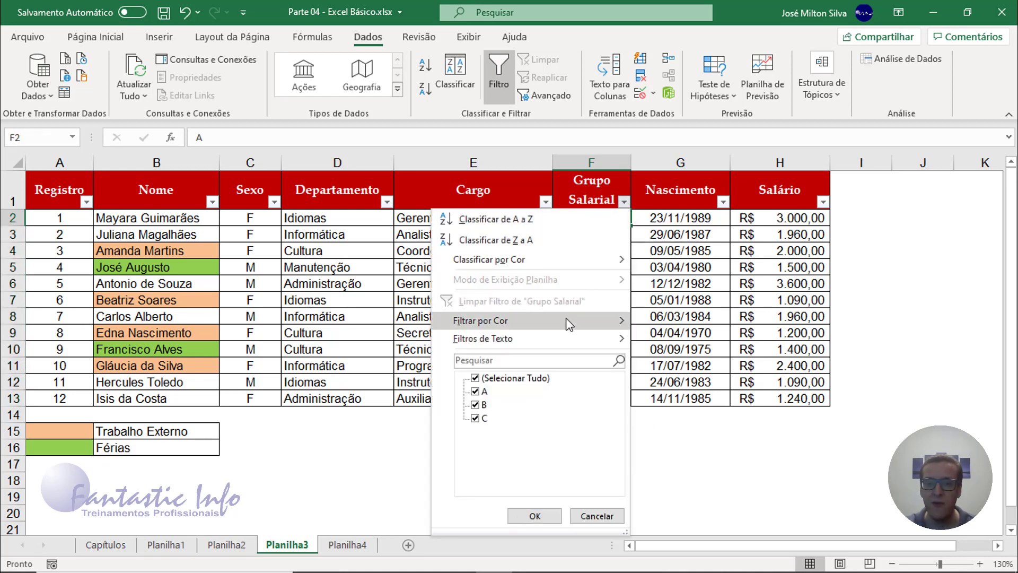
mouse_move(565, 317)
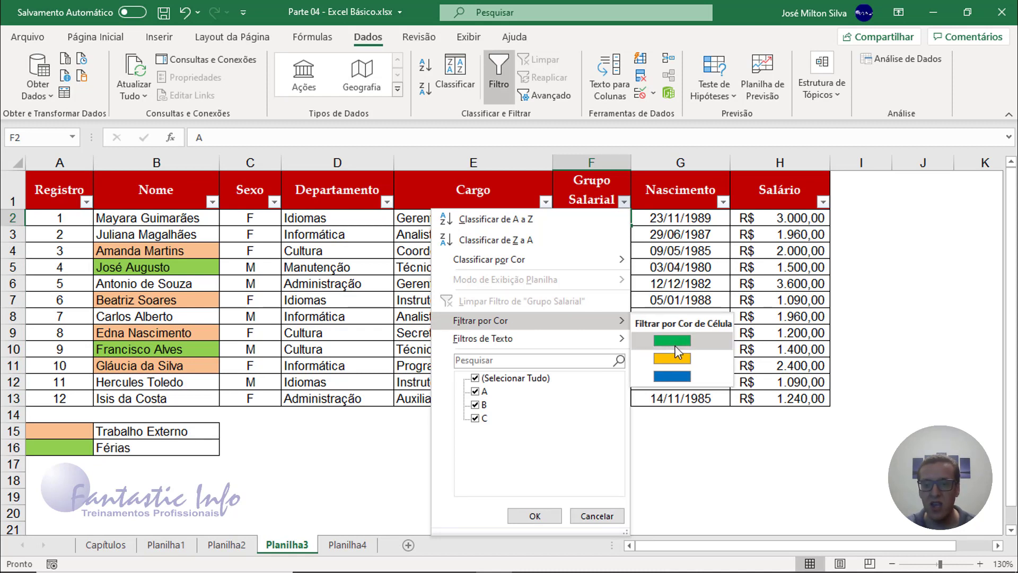
click(678, 377)
- Switch the Grupo Salarial colour filter to the yellow cell colour that marks group B
click(625, 202)
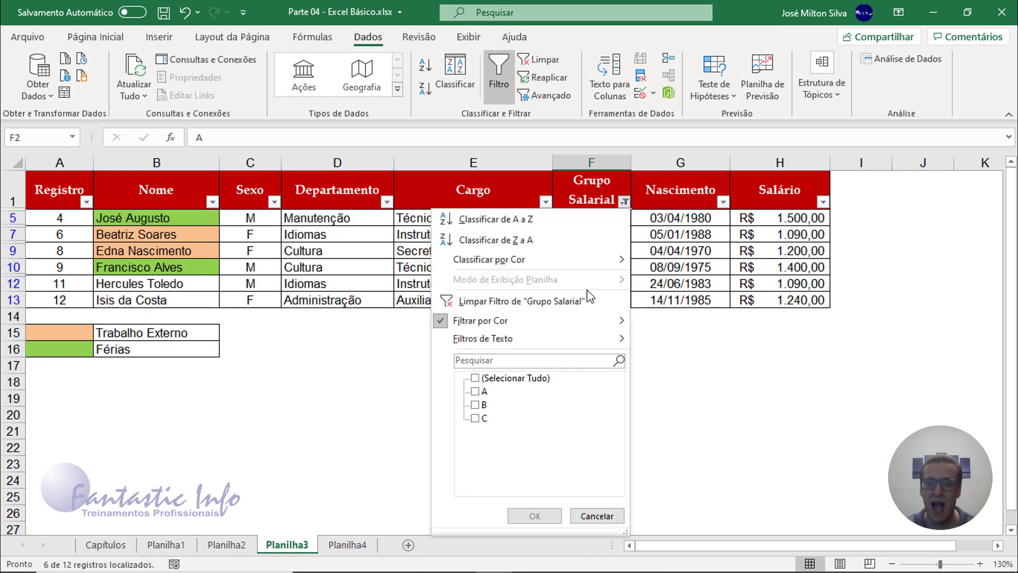
mouse_move(618, 321)
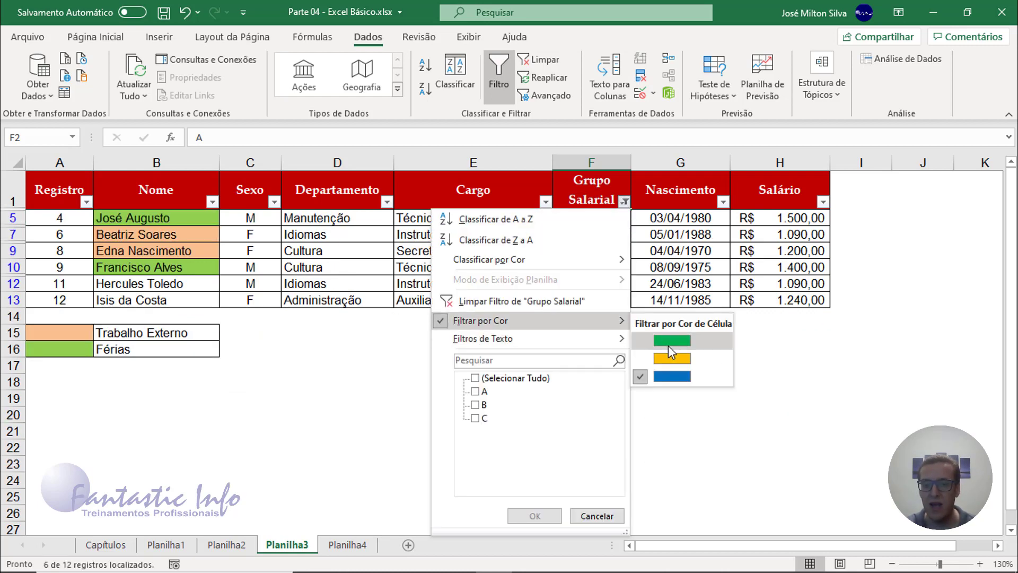
click(672, 358)
- Switch the Grupo Salarial filter to the green cell colour of group A, and clear the column's filter
click(624, 201)
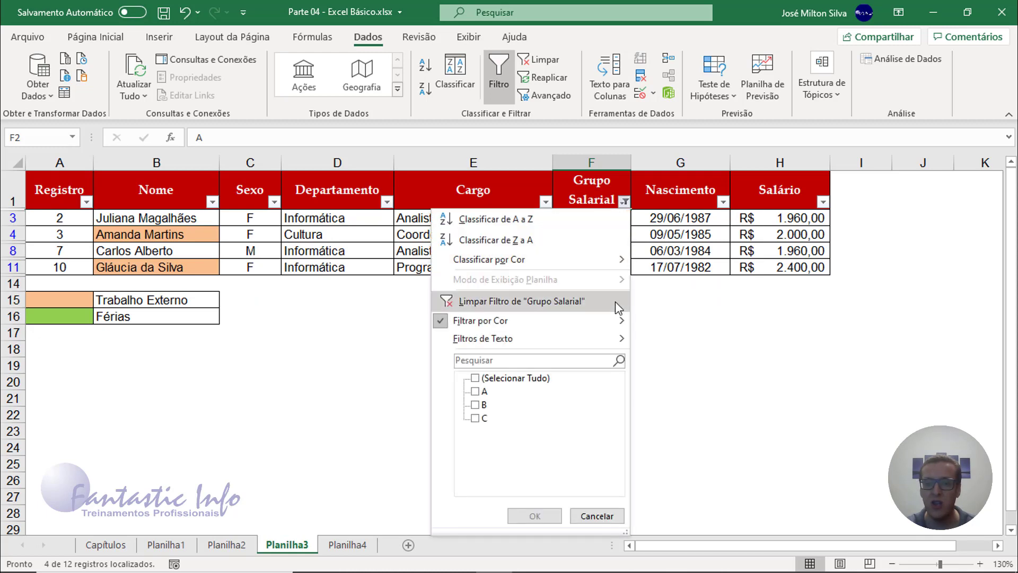
mouse_move(615, 322)
click(671, 339)
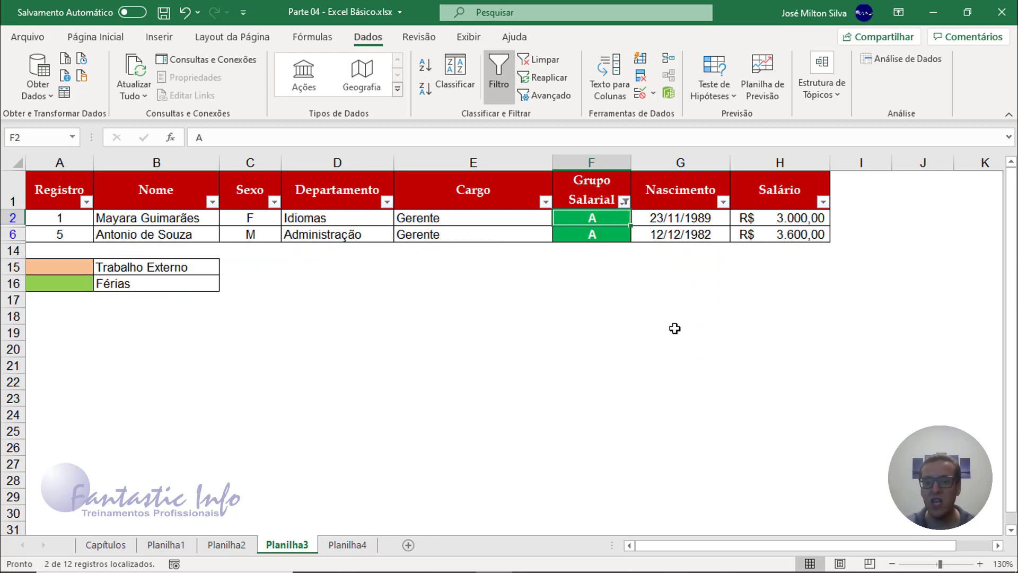
click(624, 202)
key(Escape)
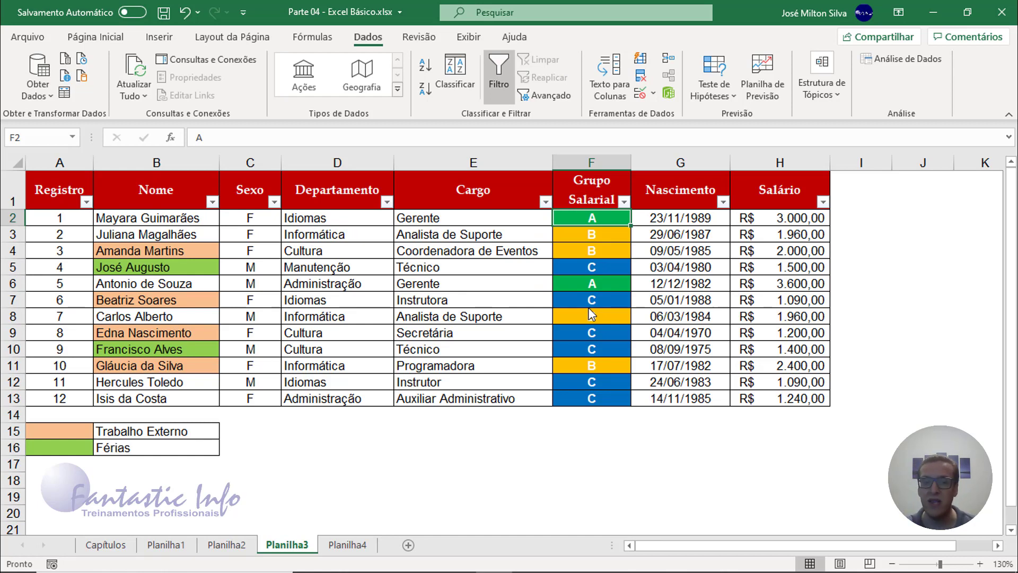
- Apply the directional icon set with three coloured arrows to the Salário values in H2:H13 as conditional formatting
drag(791, 218, 785, 398)
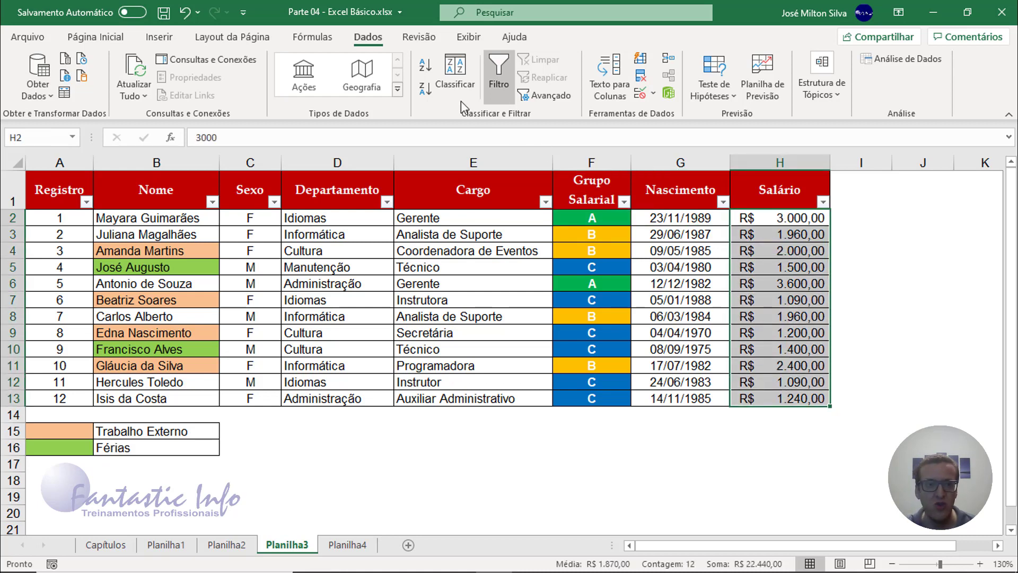
click(114, 37)
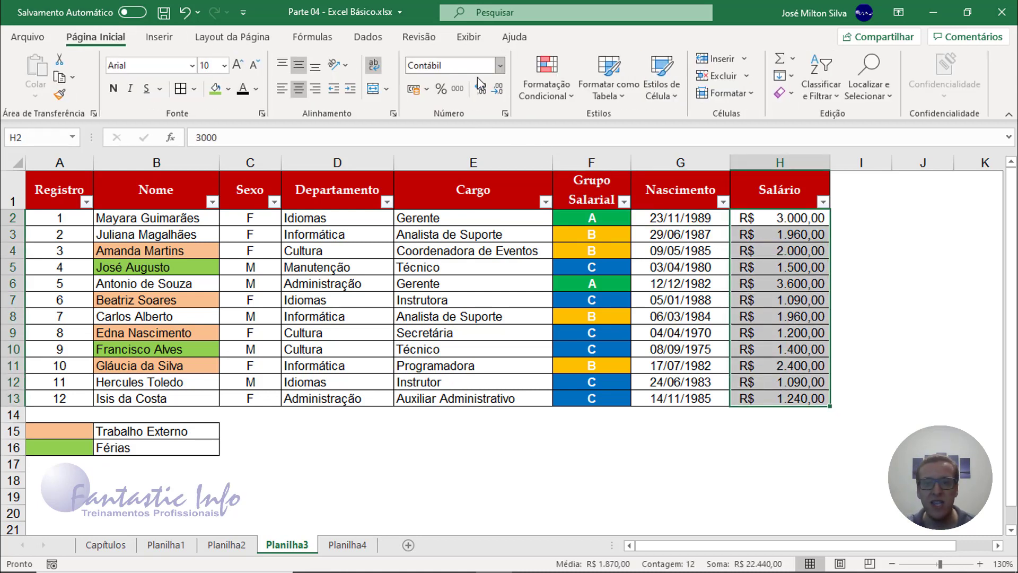
click(547, 96)
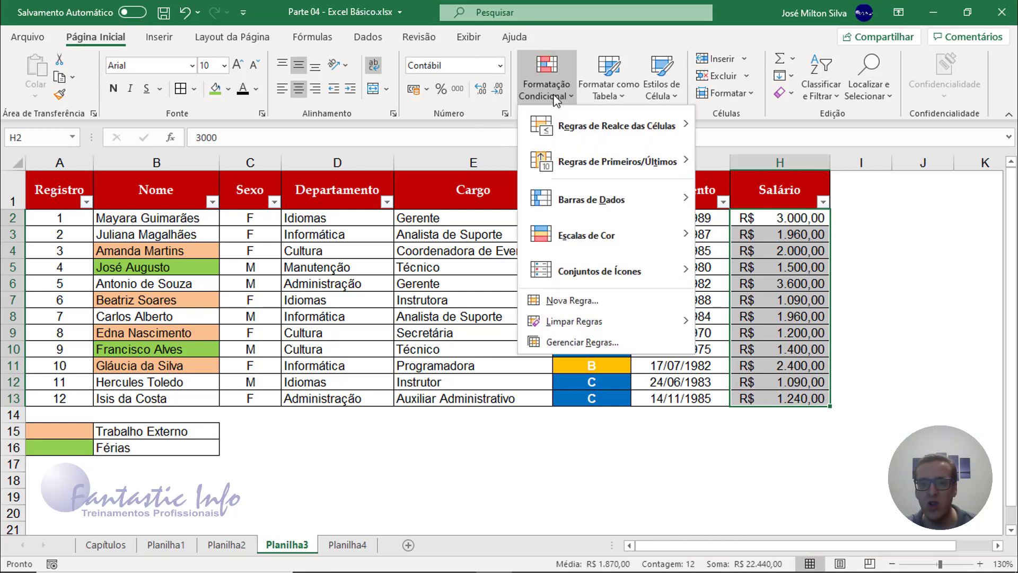
mouse_move(597, 270)
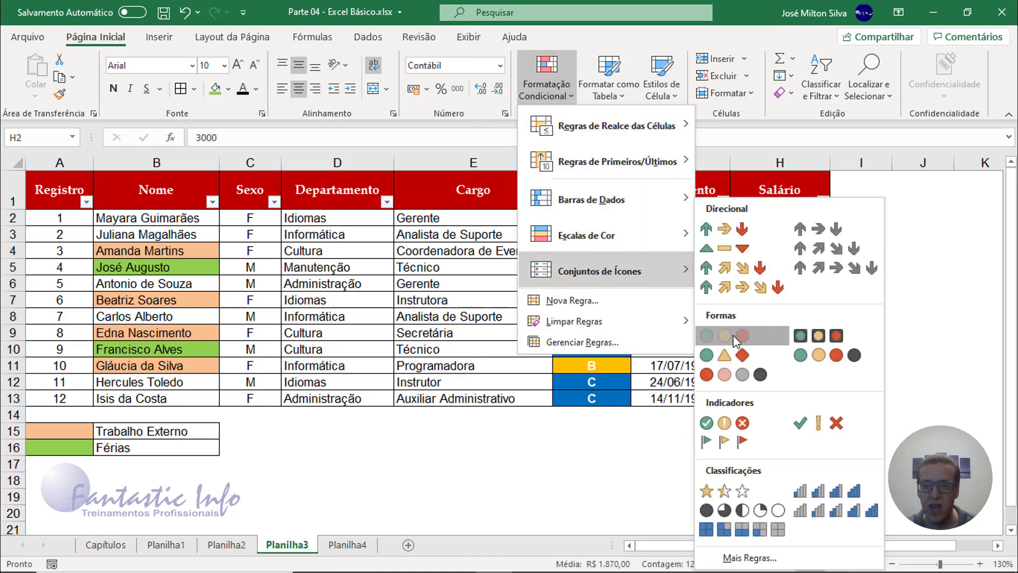
click(735, 229)
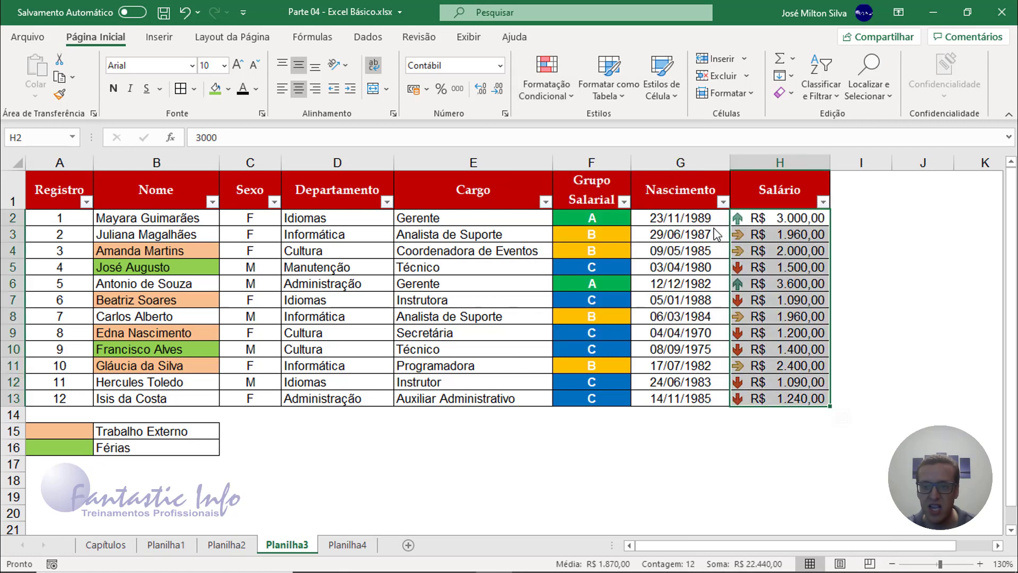
click(777, 232)
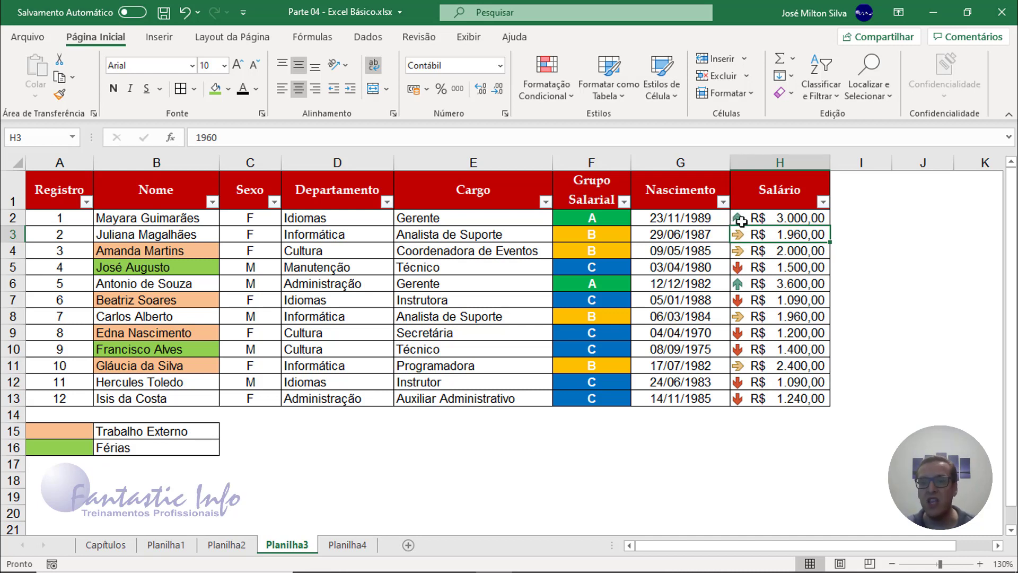
- Filter the Salário column by the green upward arrow cell icon
click(822, 202)
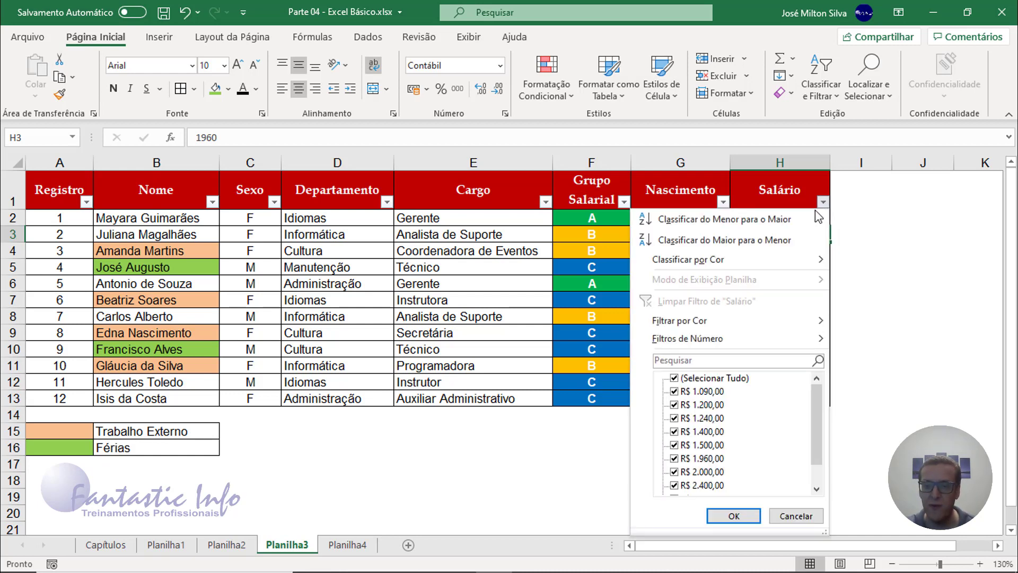
mouse_move(740, 320)
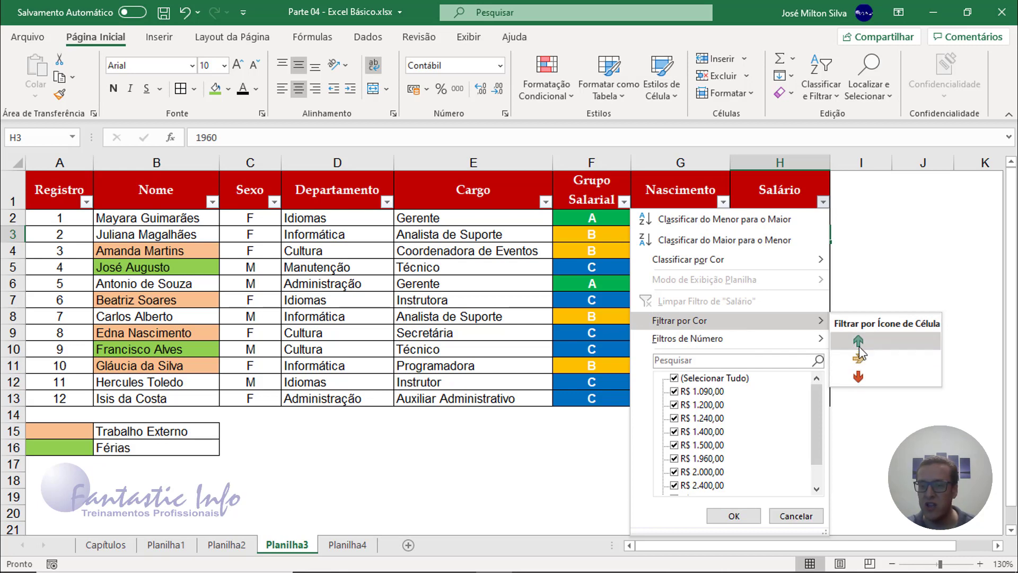
click(859, 350)
- Switch the Salário icon filter to the yellow sideways arrow
click(823, 202)
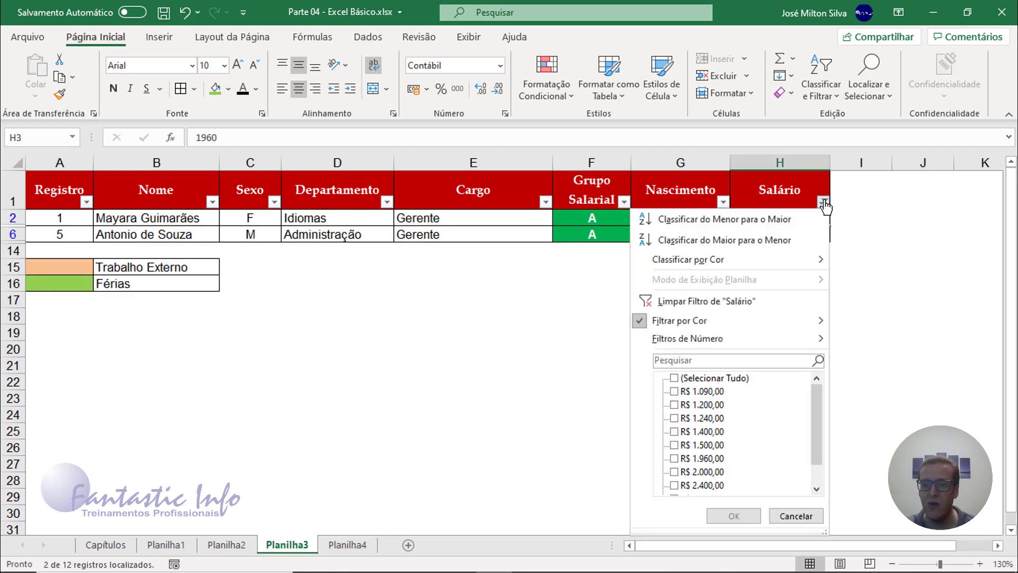
mouse_move(788, 322)
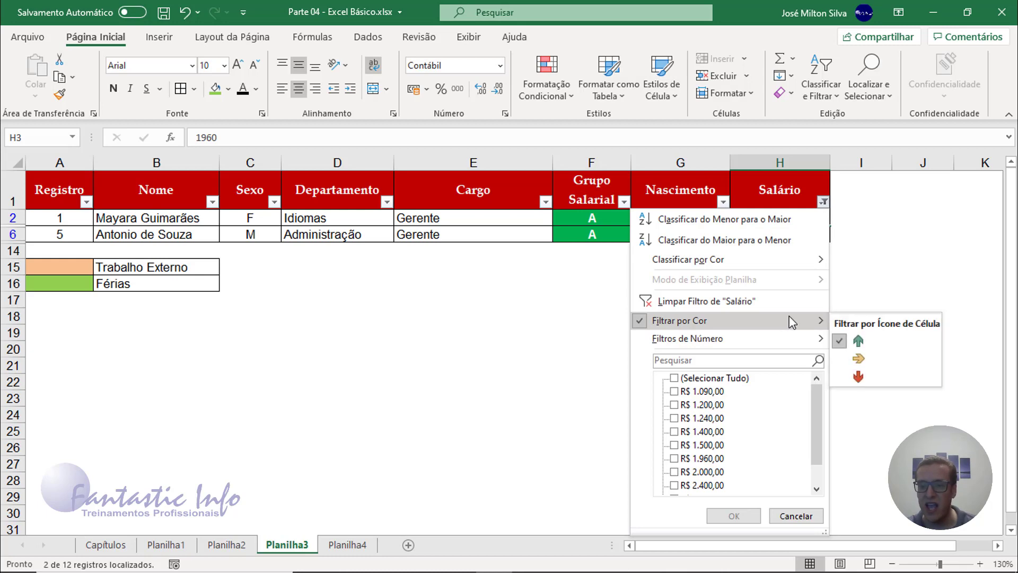
click(870, 360)
- Switch the Salário icon filter to the red downward arrow
click(824, 202)
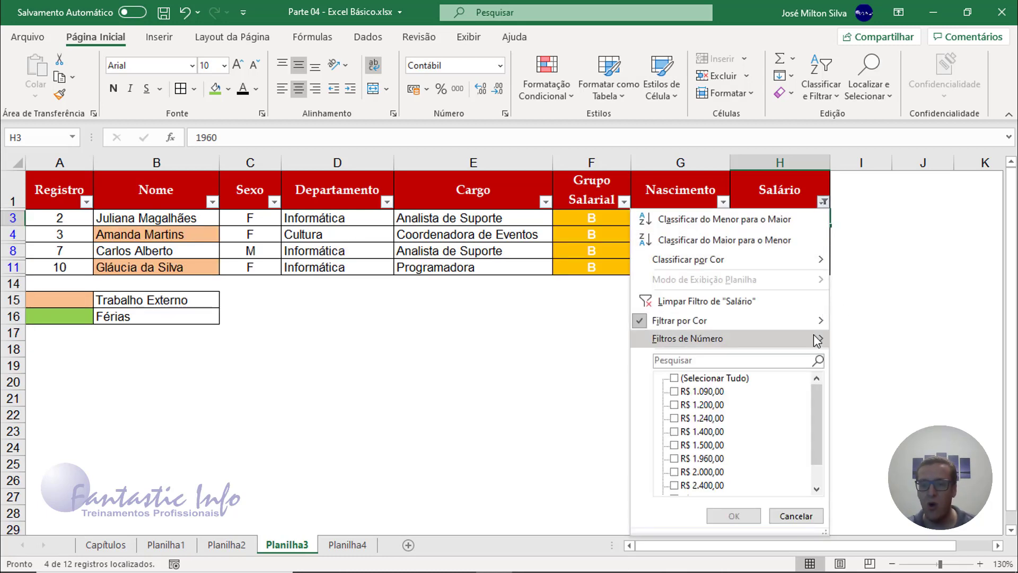
mouse_move(815, 325)
click(876, 374)
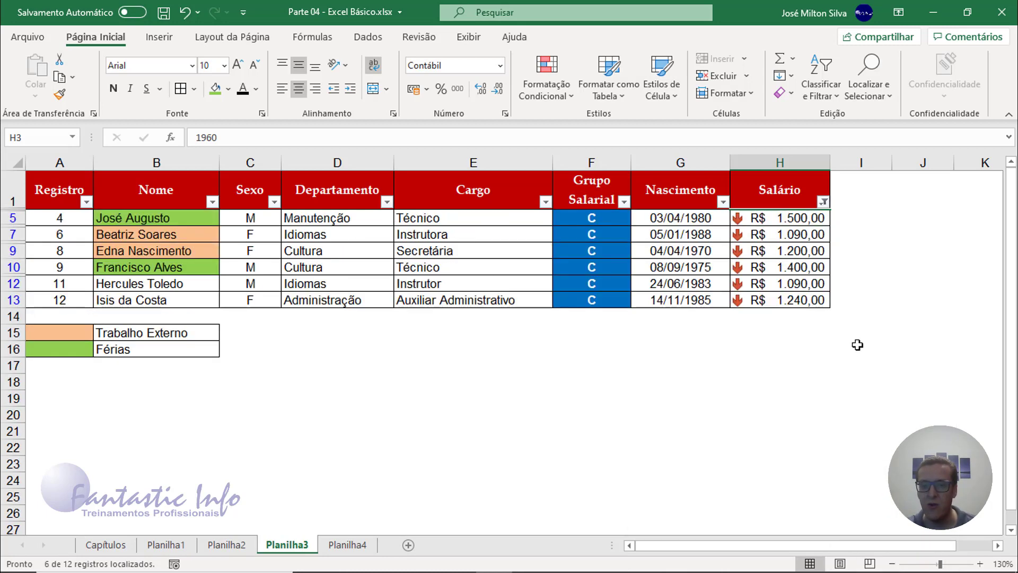
- Clear the icon filter from the Salário column
click(823, 202)
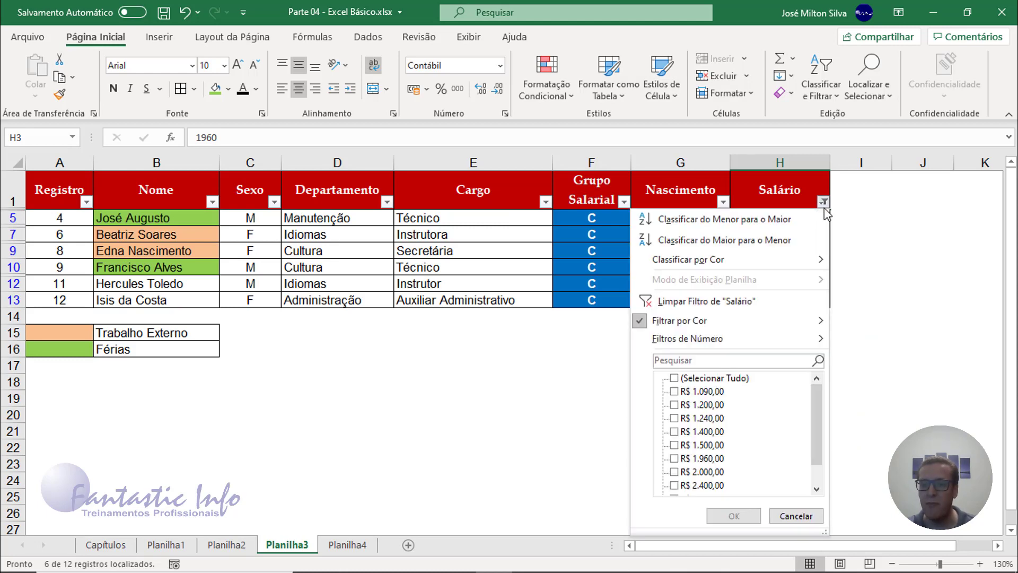
mouse_move(771, 323)
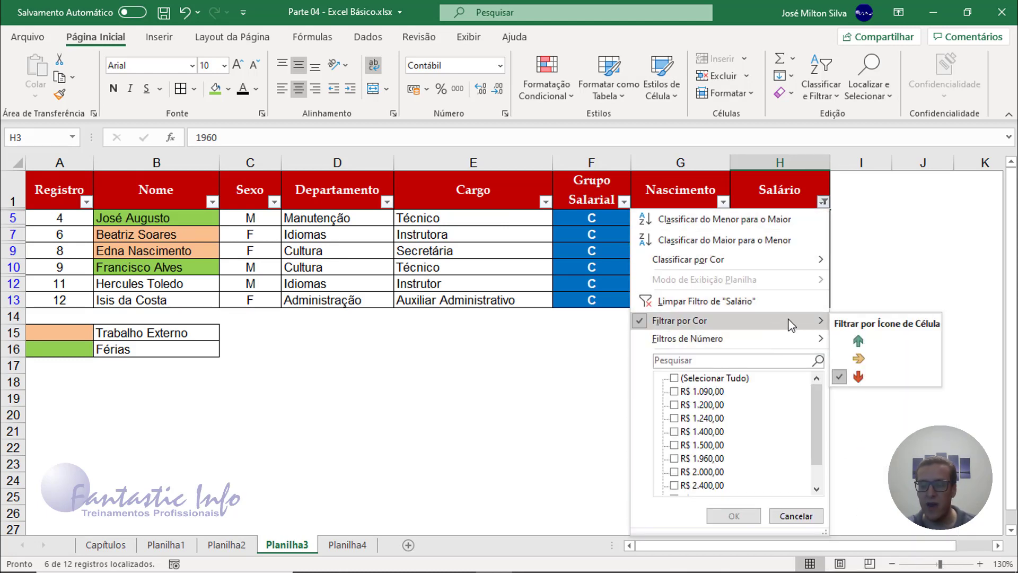
click(778, 302)
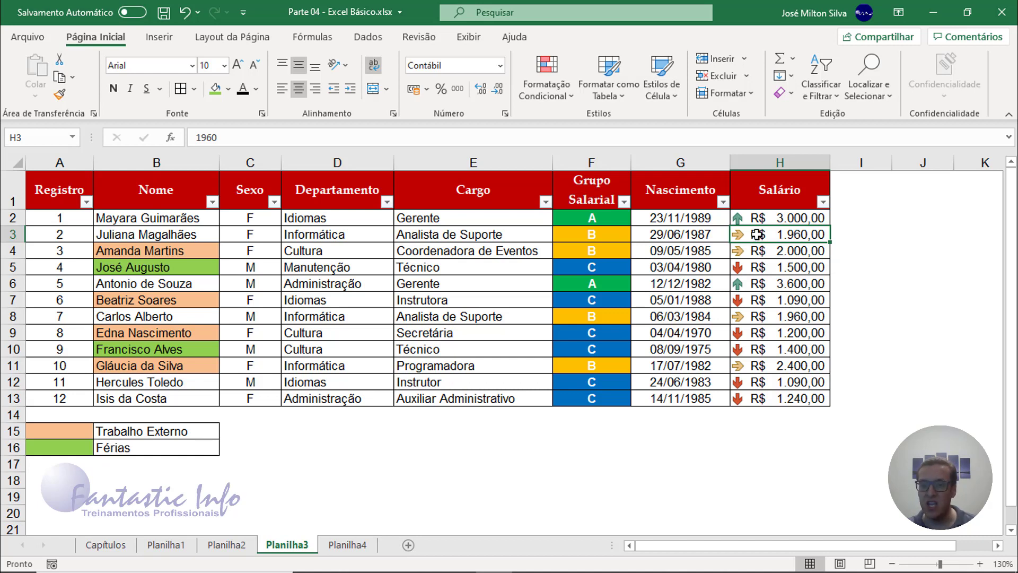
- Filter the Salário column to show values greater than or equal to 1500
click(770, 220)
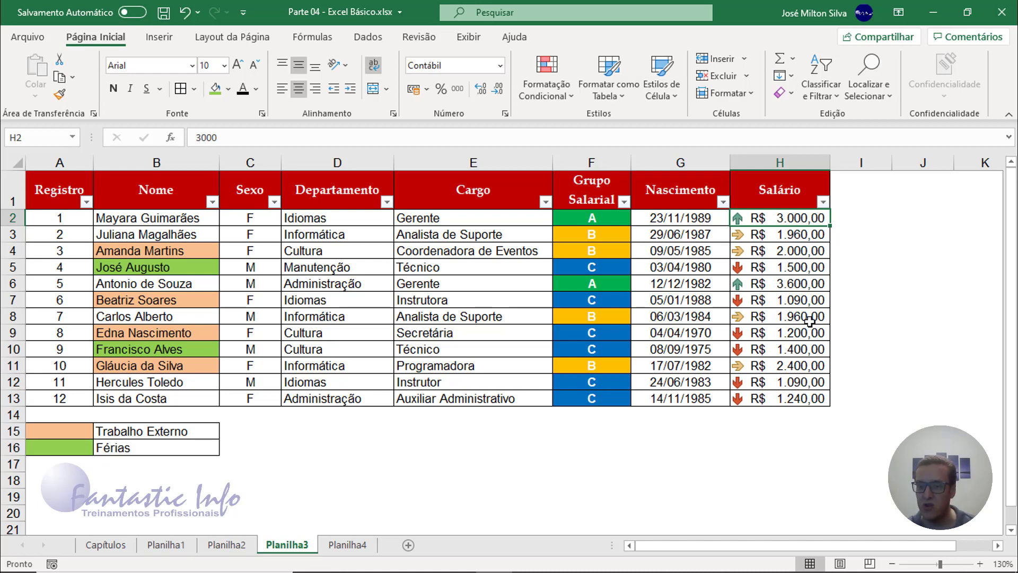
click(823, 204)
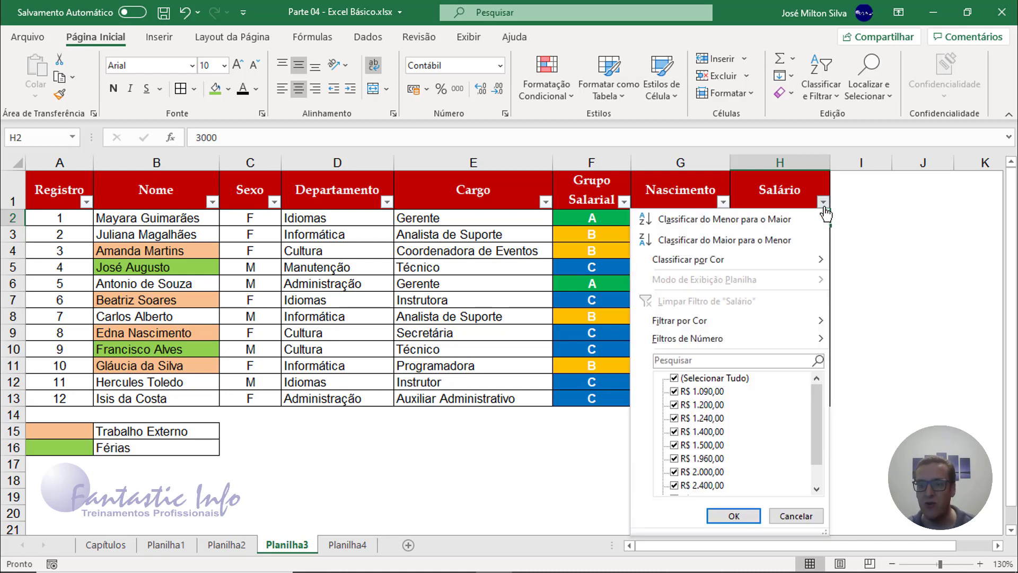
mouse_move(693, 342)
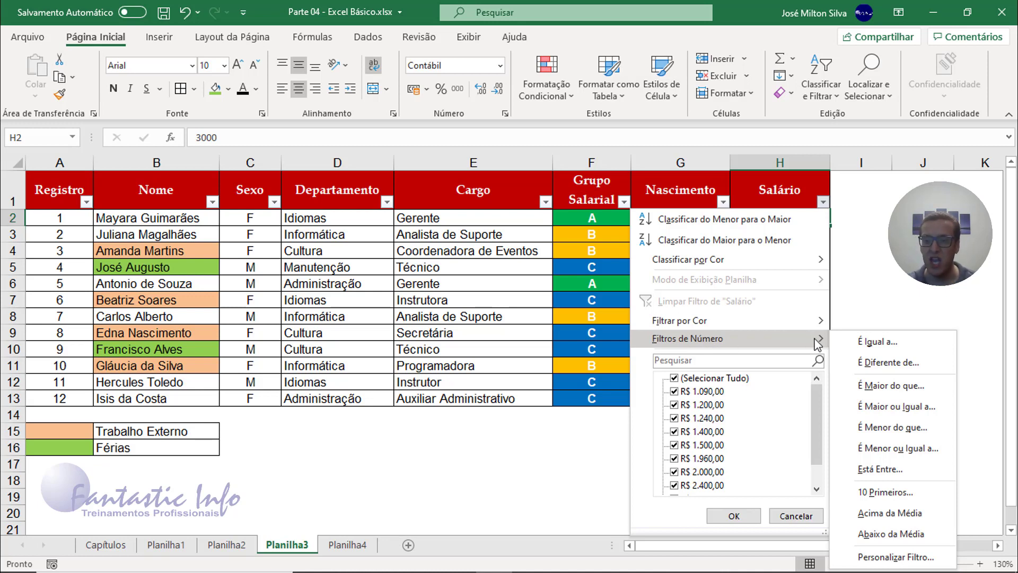
click(879, 406)
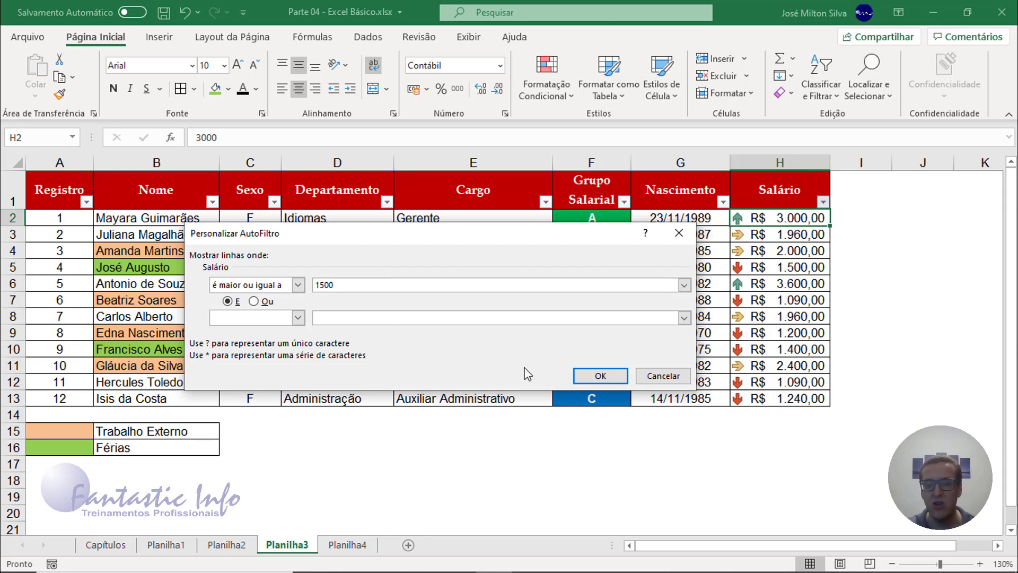
click(590, 376)
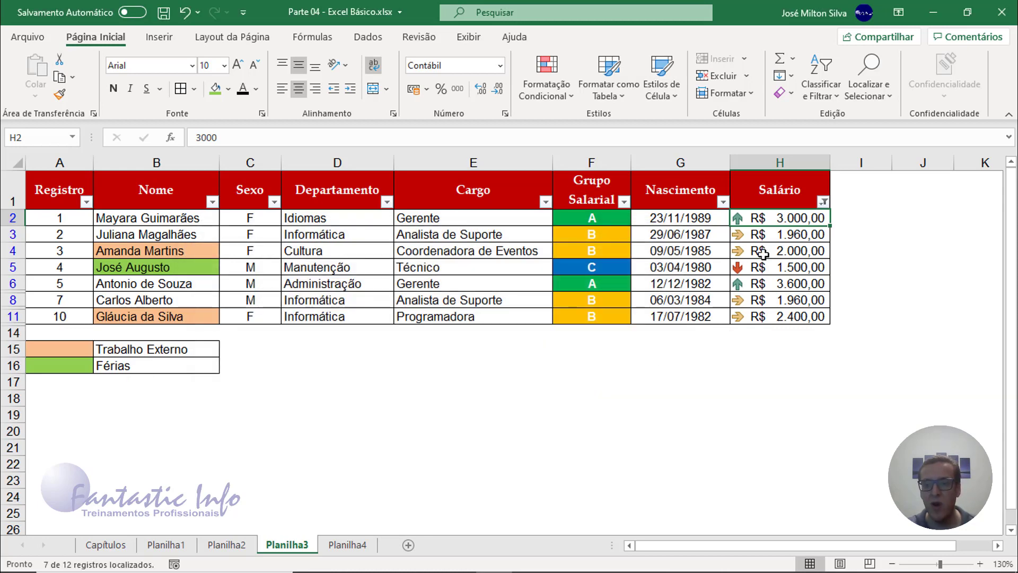
- Select the filtered salary values and clear the number filter from the Salário column
drag(795, 218, 802, 316)
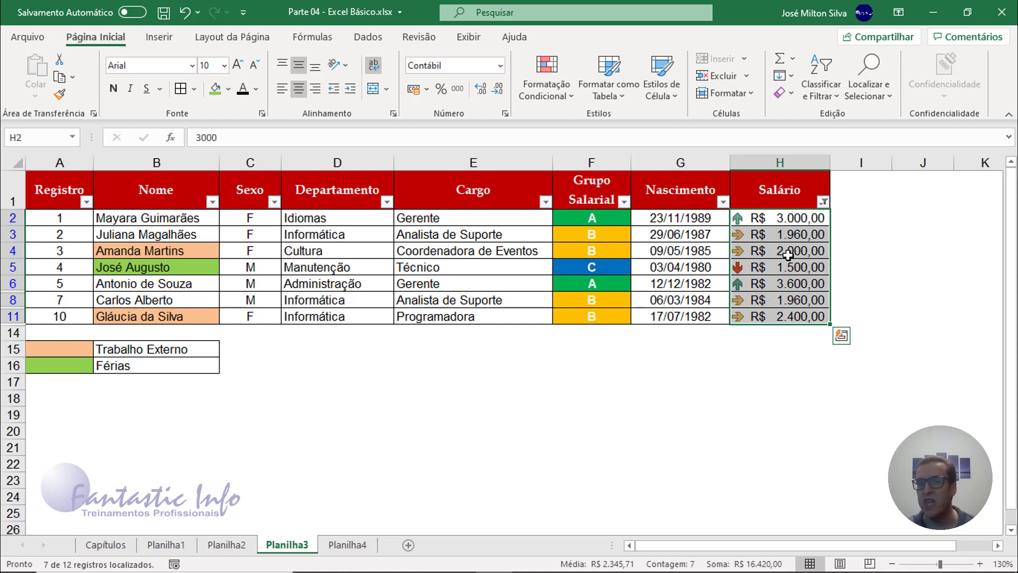
click(823, 202)
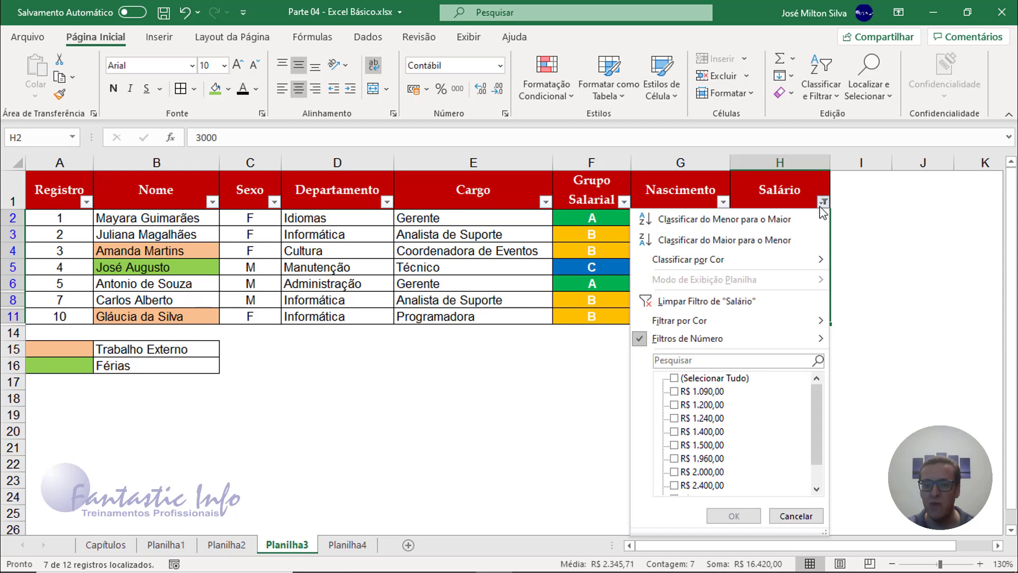
click(712, 301)
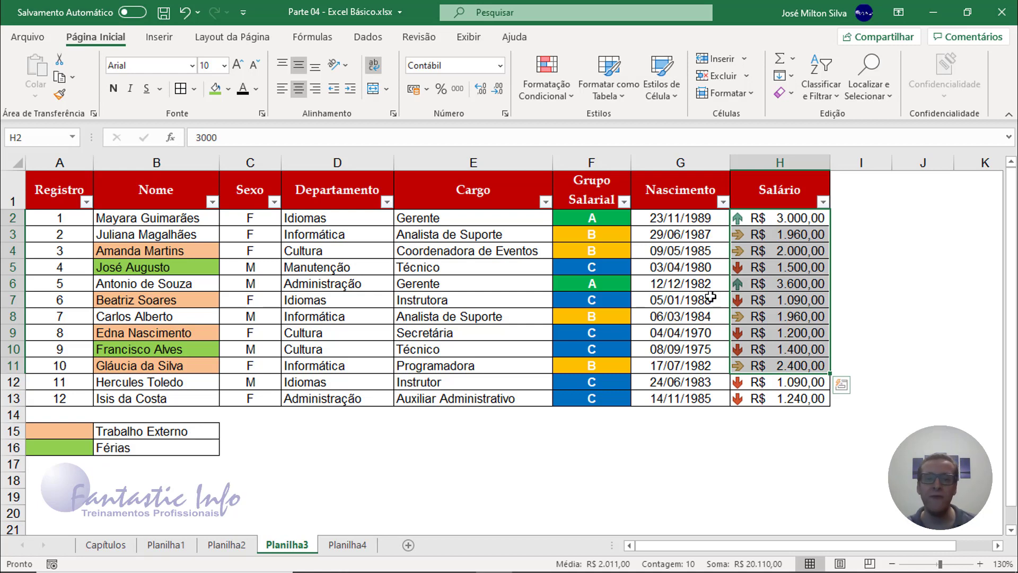
- Deselect all years in the filter list of the Nascimento column
click(682, 222)
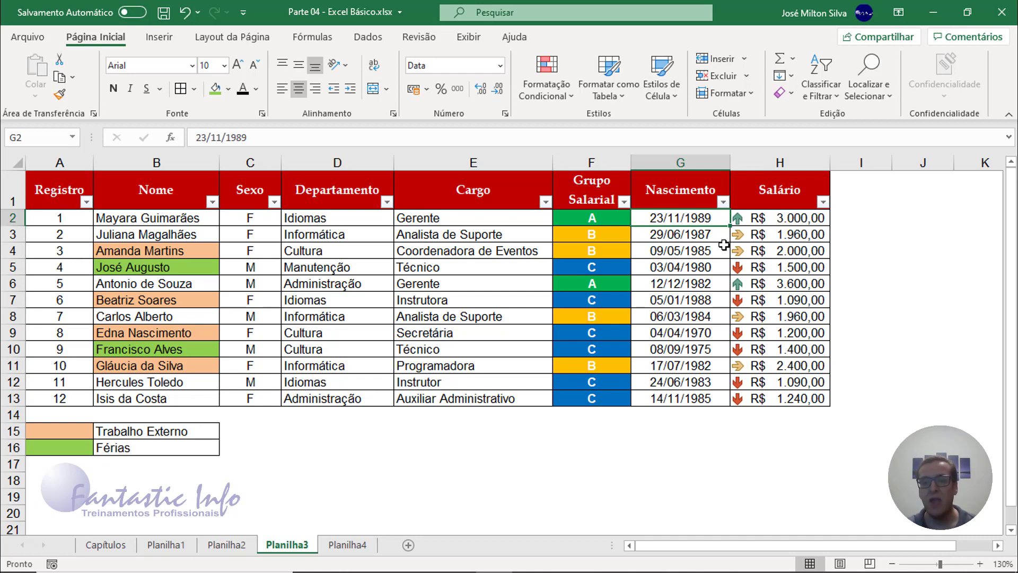
click(724, 202)
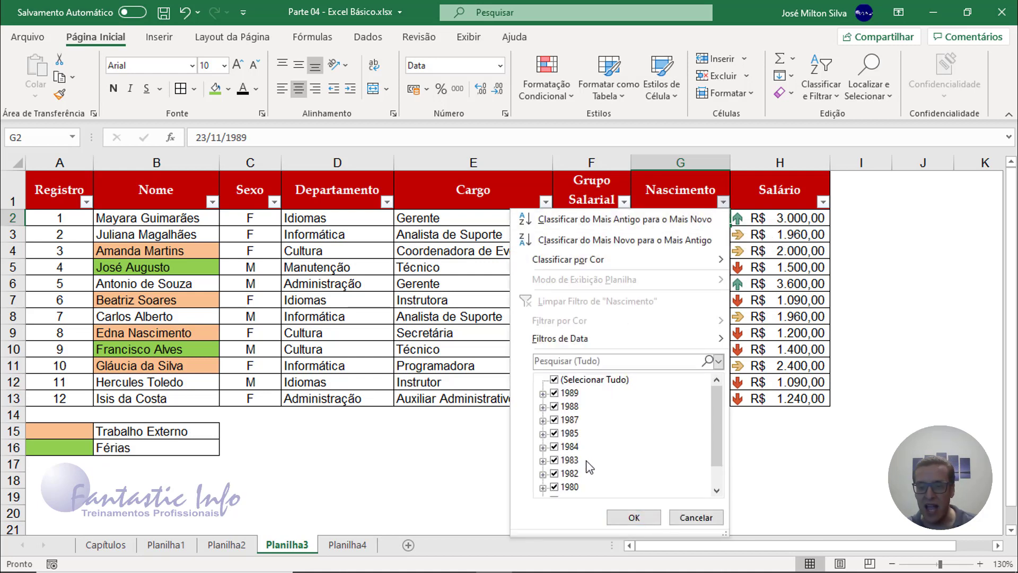
mouse_move(716, 401)
mouse_down()
mouse_move(721, 425)
mouse_move(721, 405)
mouse_up()
click(555, 381)
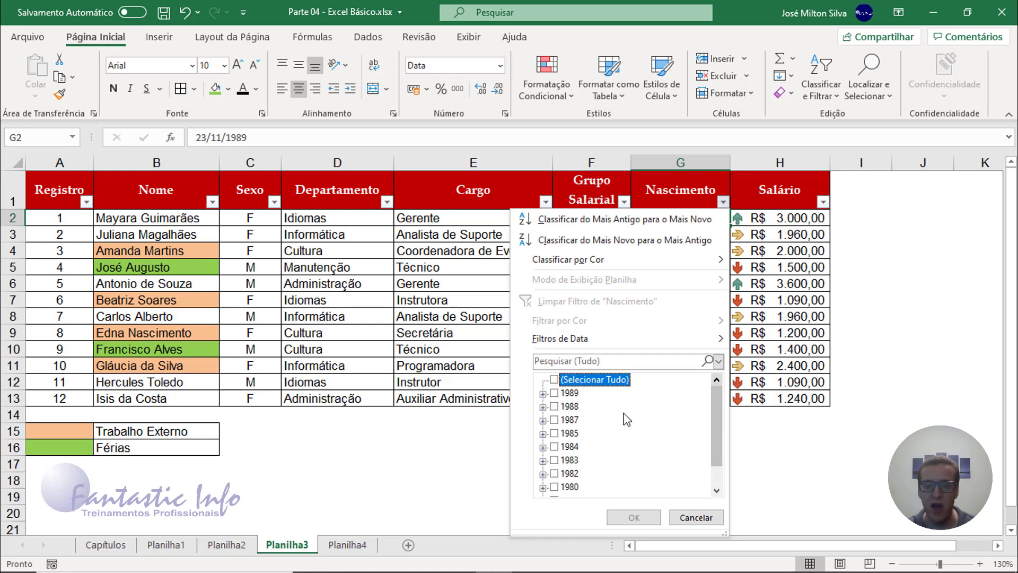
- Examine the month and day levels under 1988 and 1987 in the Nascimento filter list
click(557, 408)
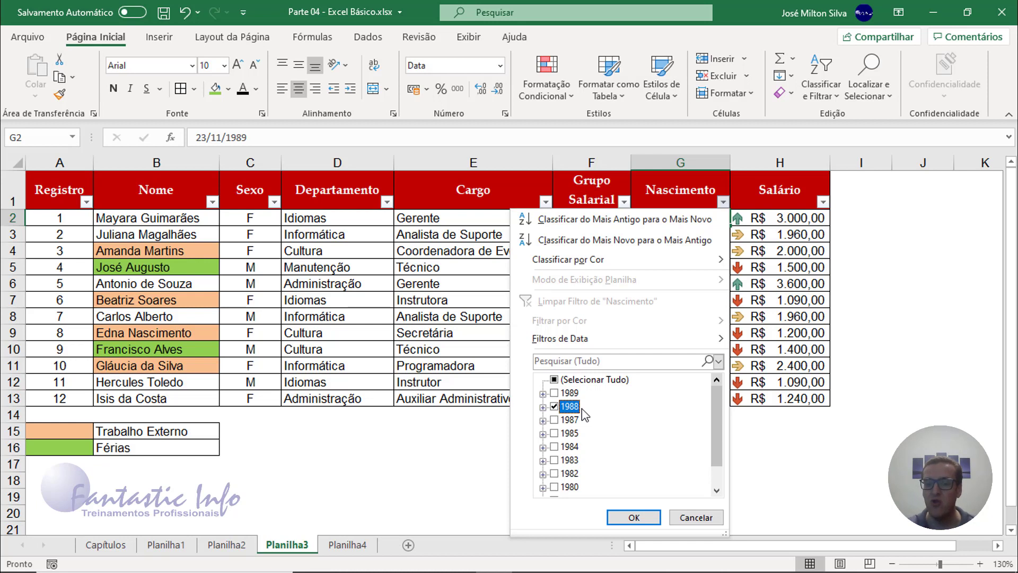
click(555, 407)
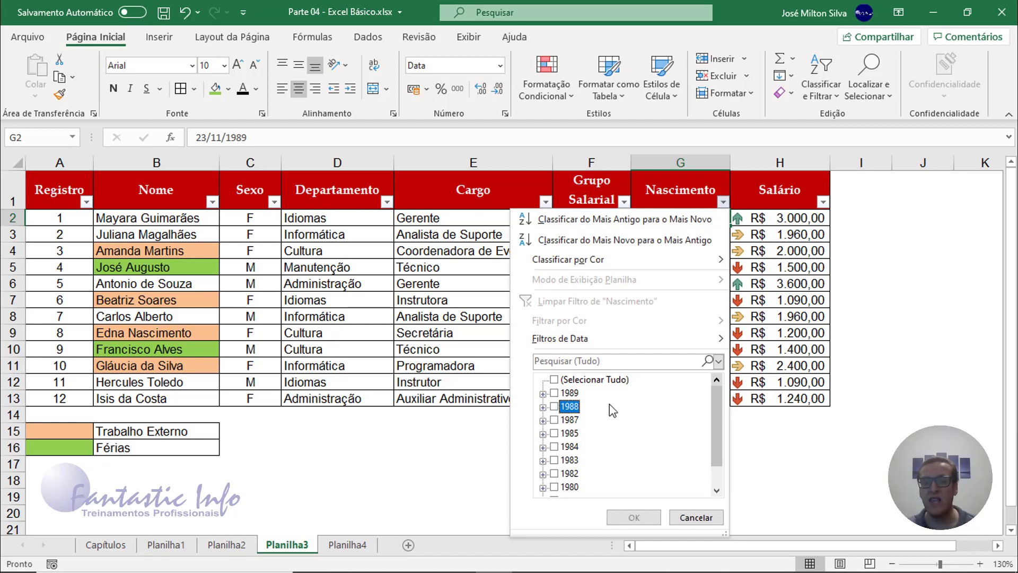
click(543, 407)
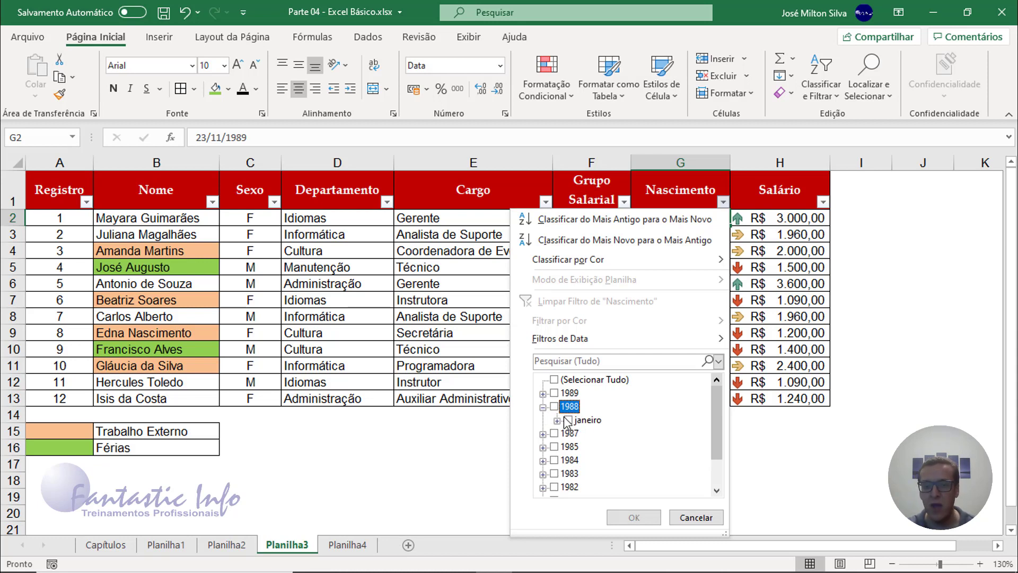
click(557, 421)
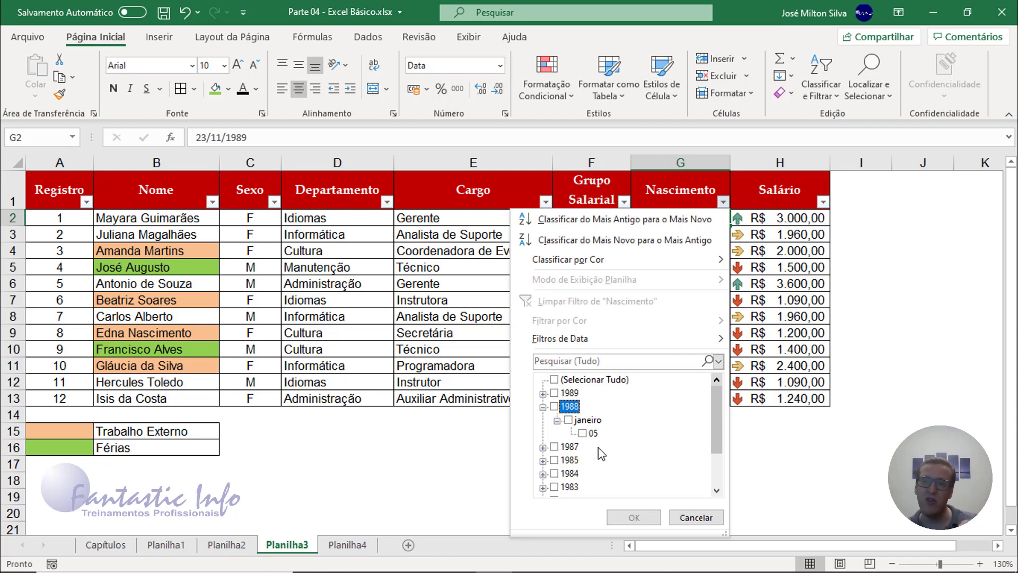
click(557, 420)
click(543, 407)
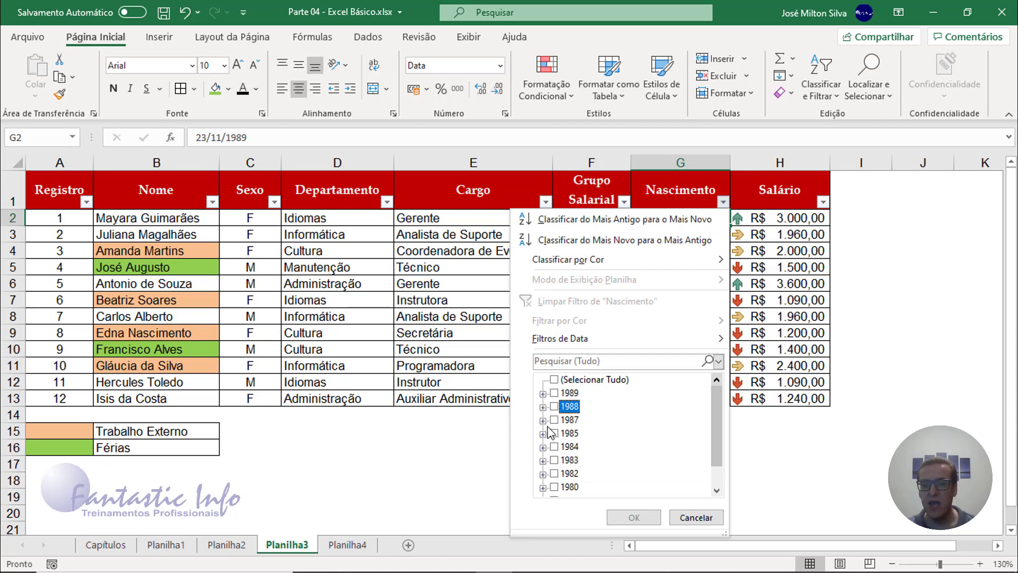
click(542, 420)
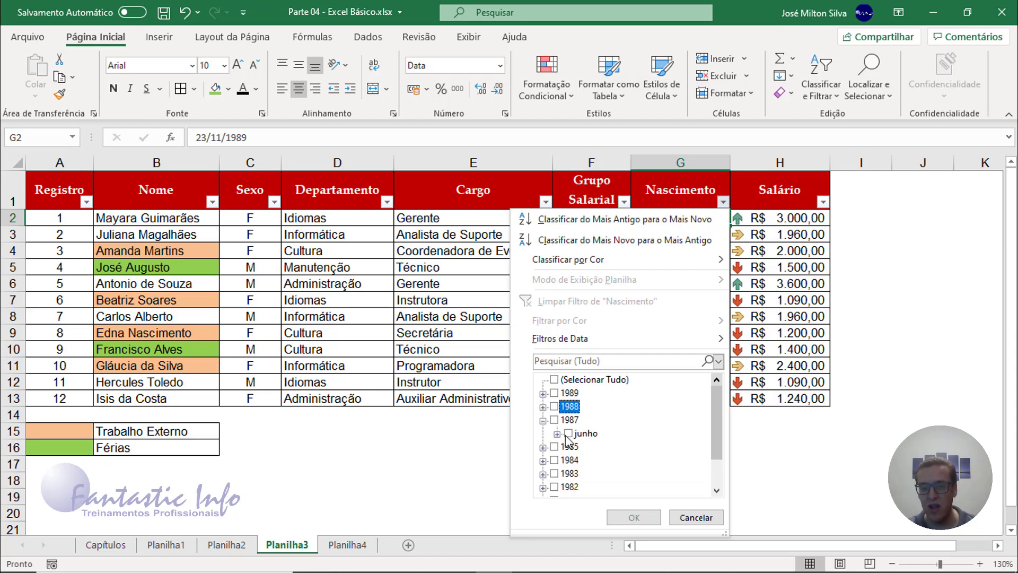
click(542, 419)
- Filter the Nascimento column to show only dates in maio 1985
click(543, 433)
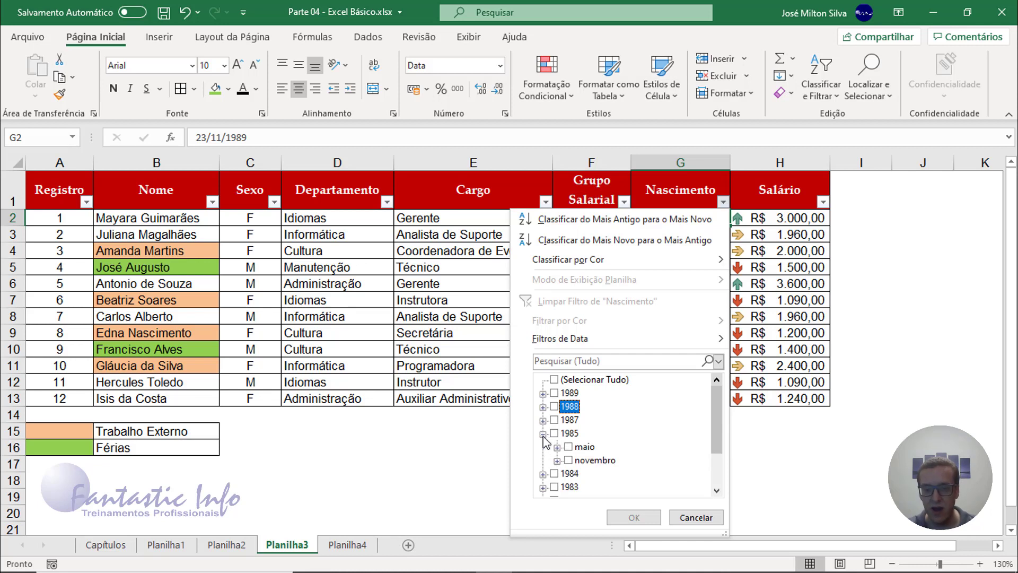
click(572, 448)
click(569, 447)
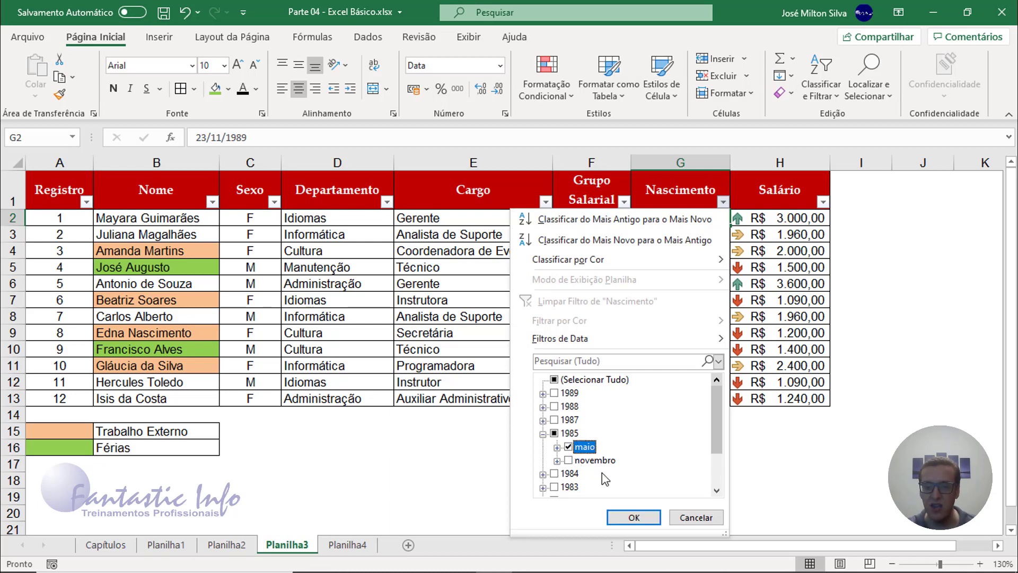
click(639, 515)
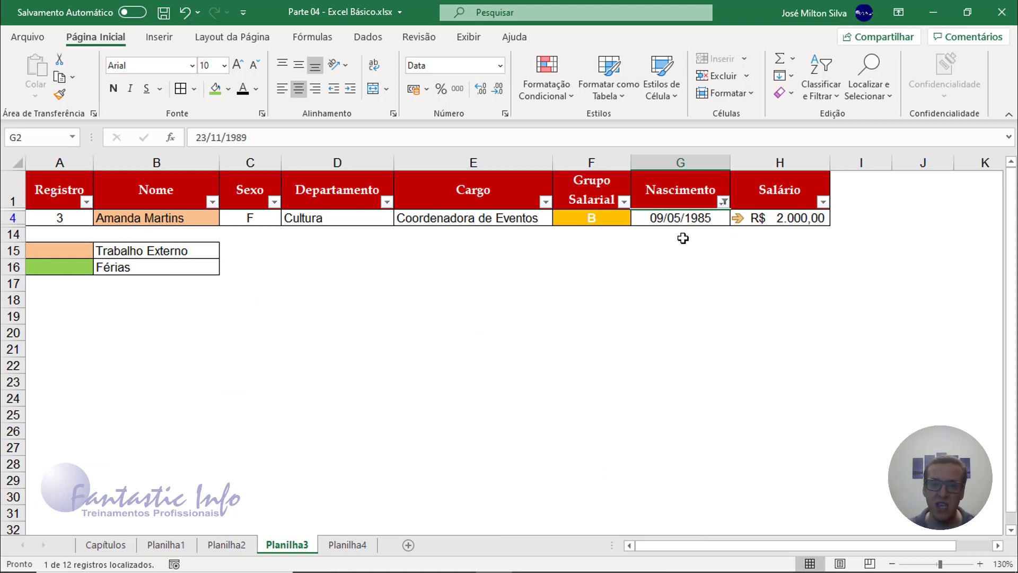
- Show all rows again by reselecting every date in the Nascimento filter
click(723, 202)
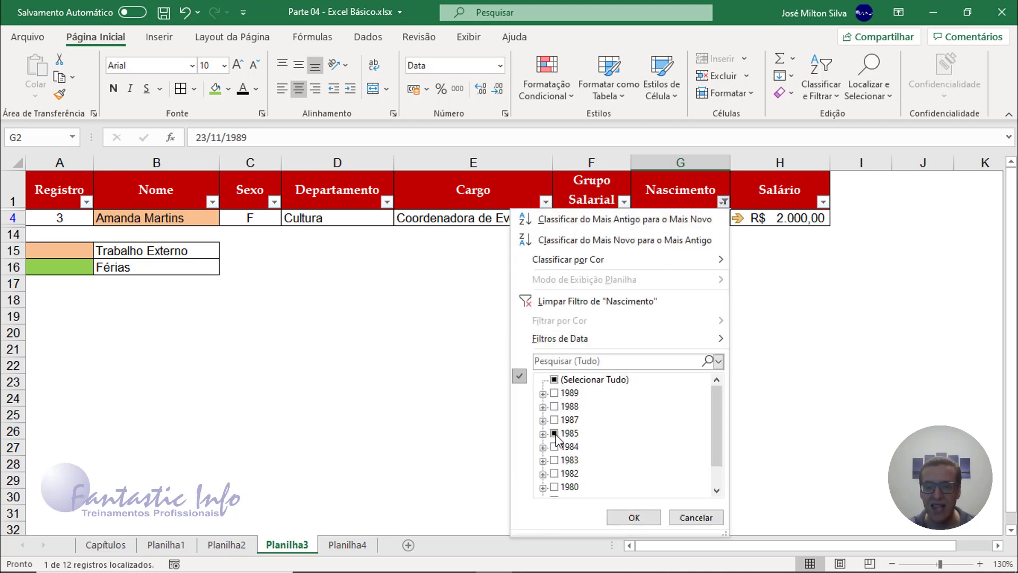
mouse_move(563, 339)
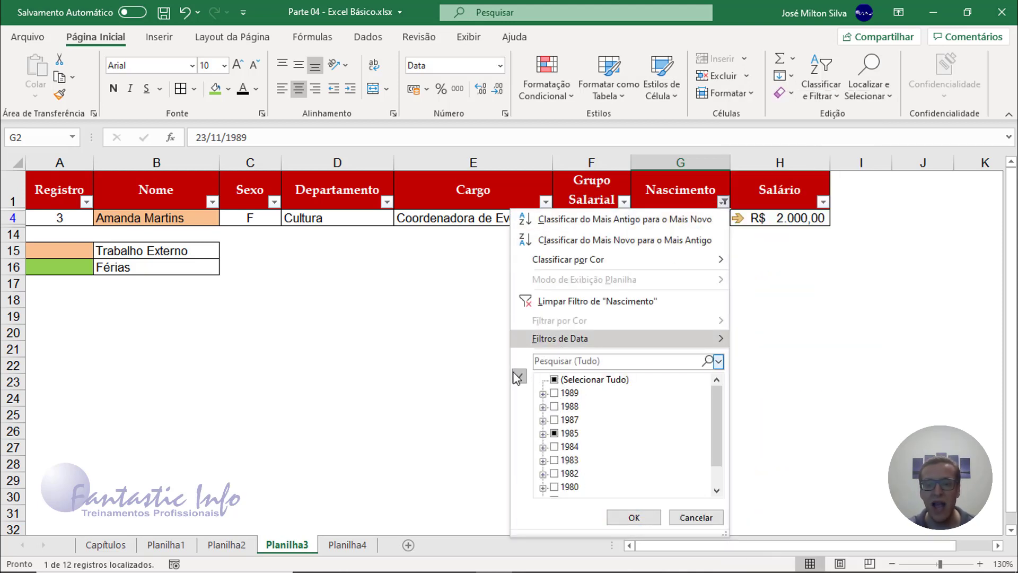
click(554, 380)
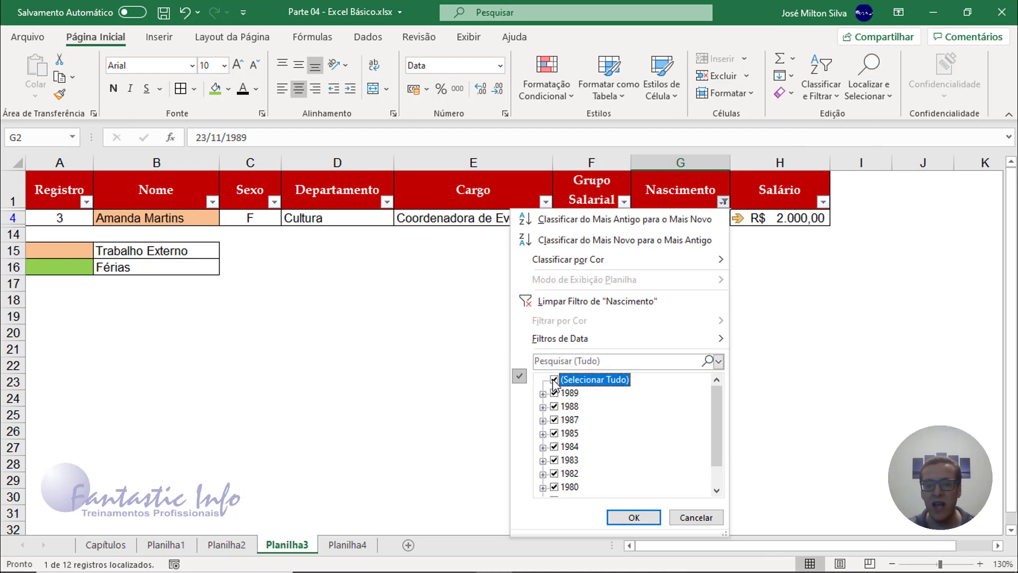
click(622, 517)
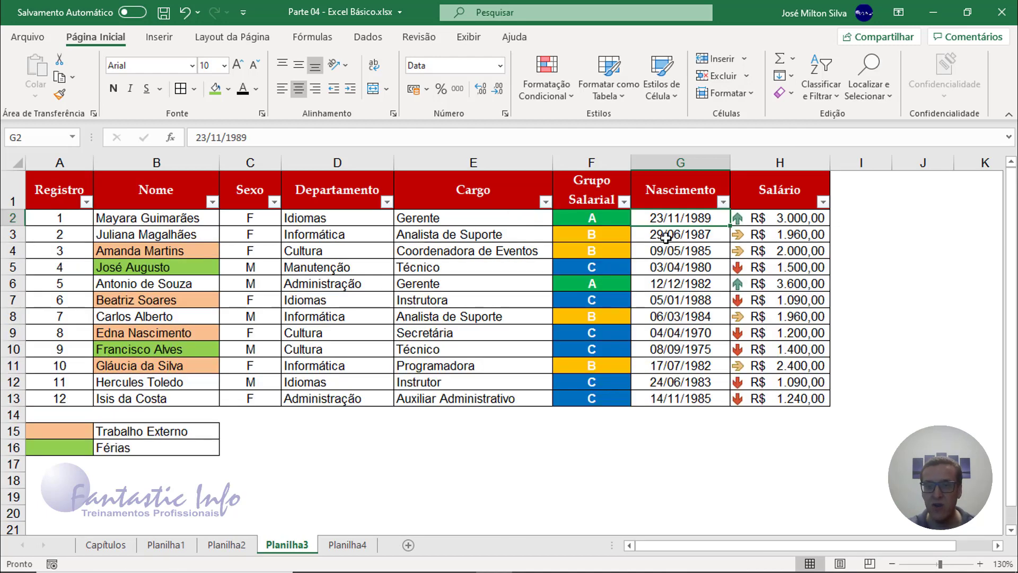
- Review the available date filter conditions for the Nascimento column without applying any
click(722, 201)
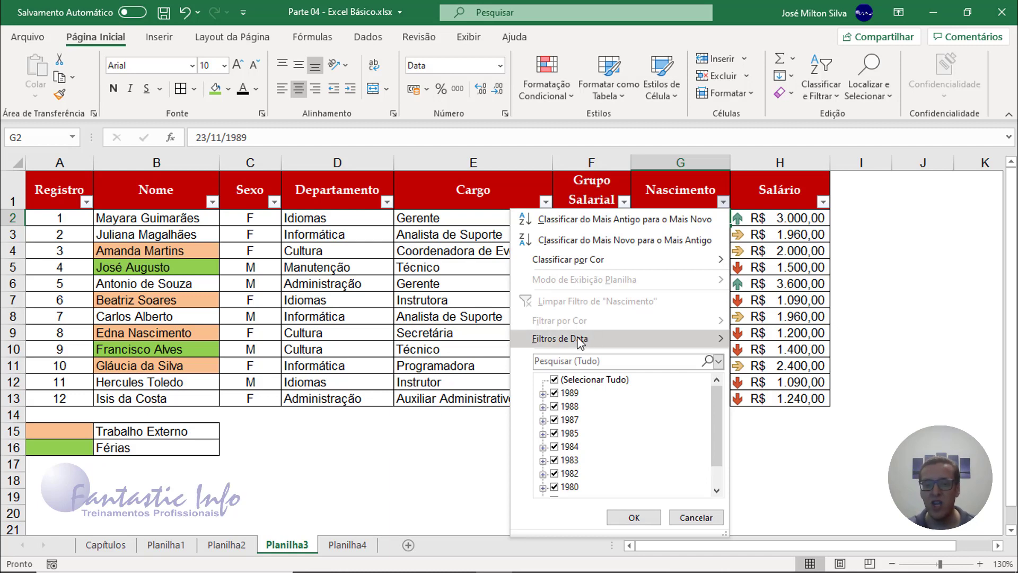
mouse_move(579, 344)
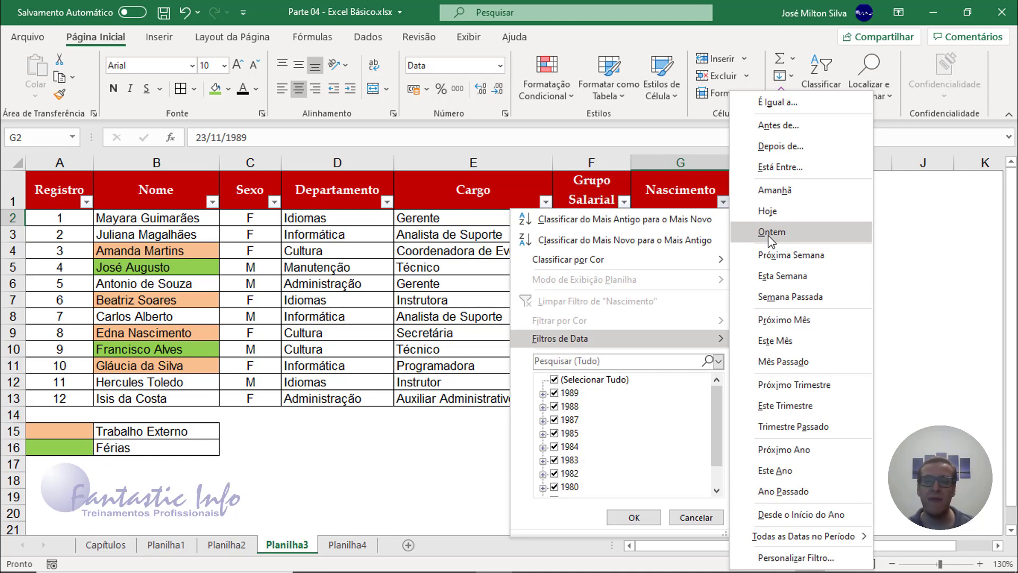
click(79, 216)
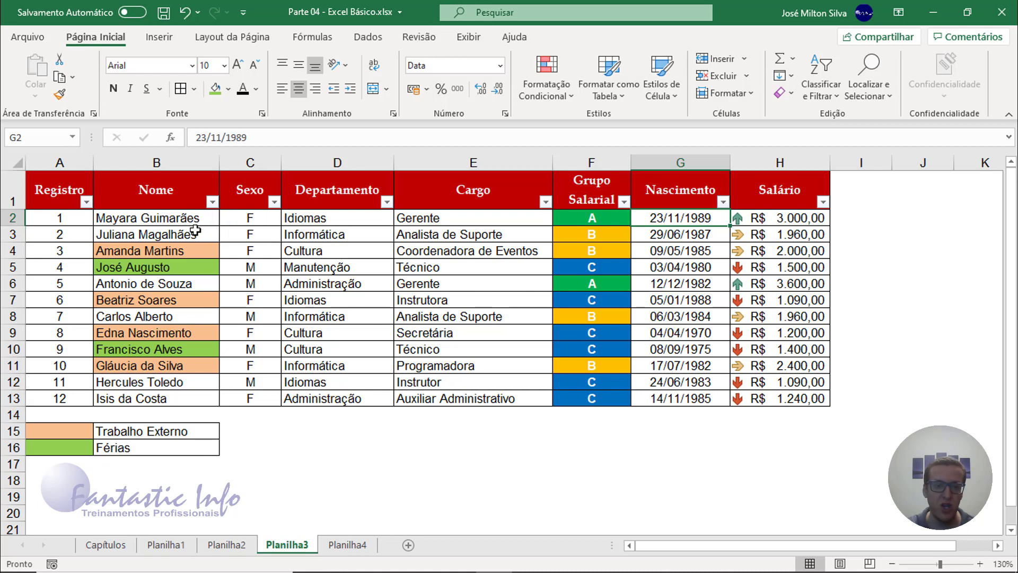
- Sort the table by Nome from A to Z and check the sorted names and the first two complete records
click(213, 203)
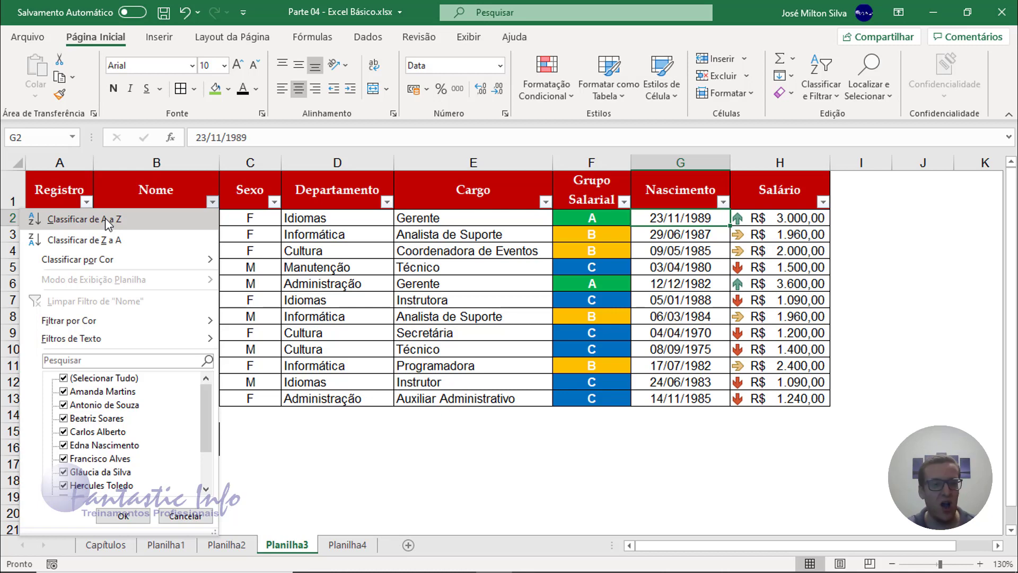
click(85, 219)
drag(112, 219, 141, 397)
drag(136, 220, 137, 398)
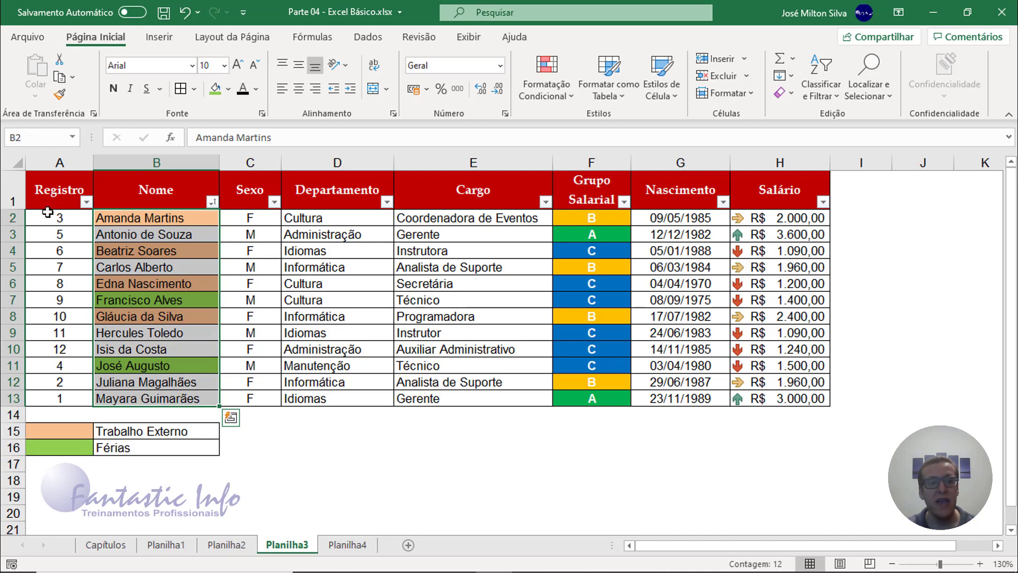
drag(48, 217, 798, 218)
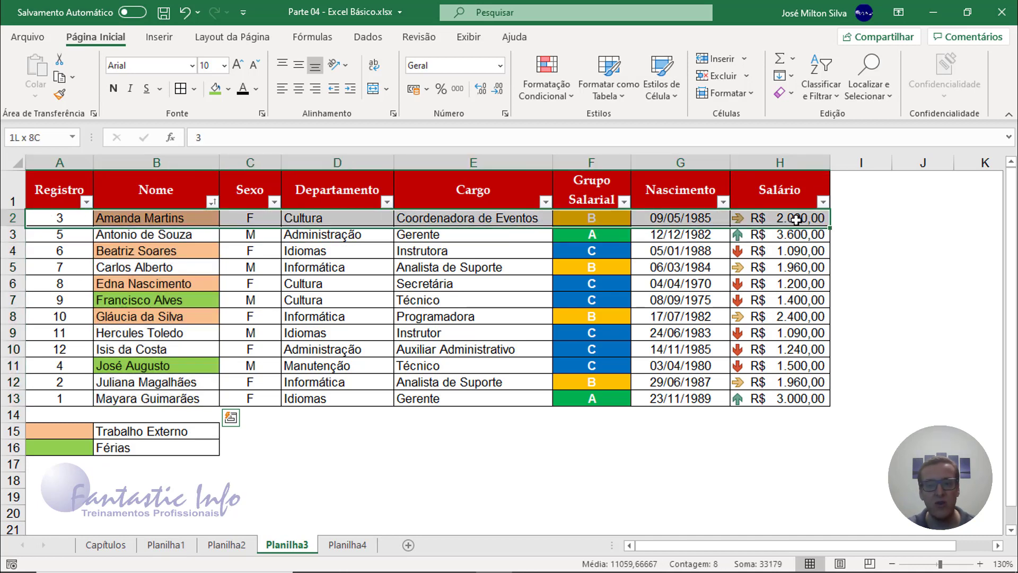
drag(60, 234, 783, 244)
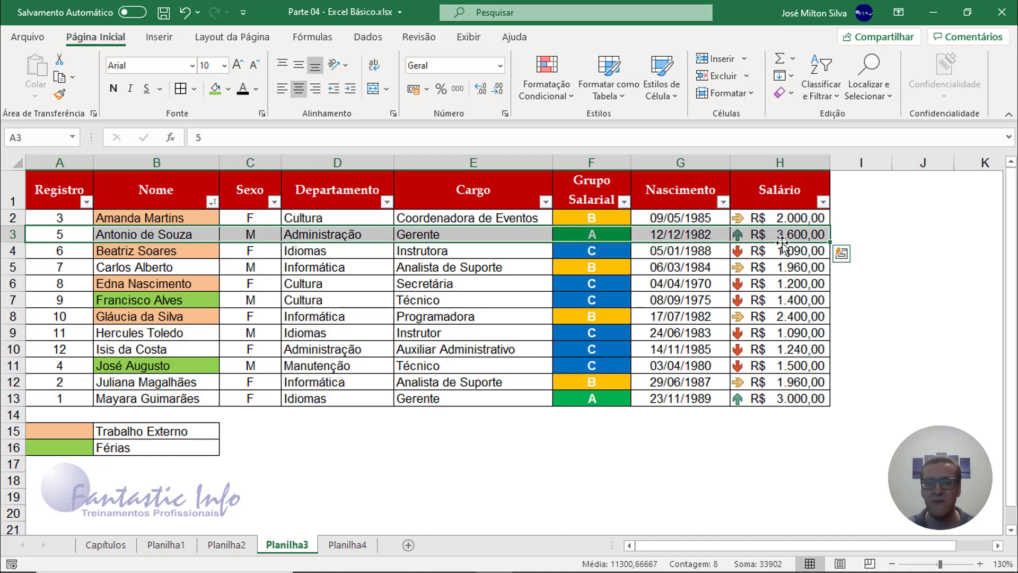
- Sort the table by Departamento from A to Z
click(387, 202)
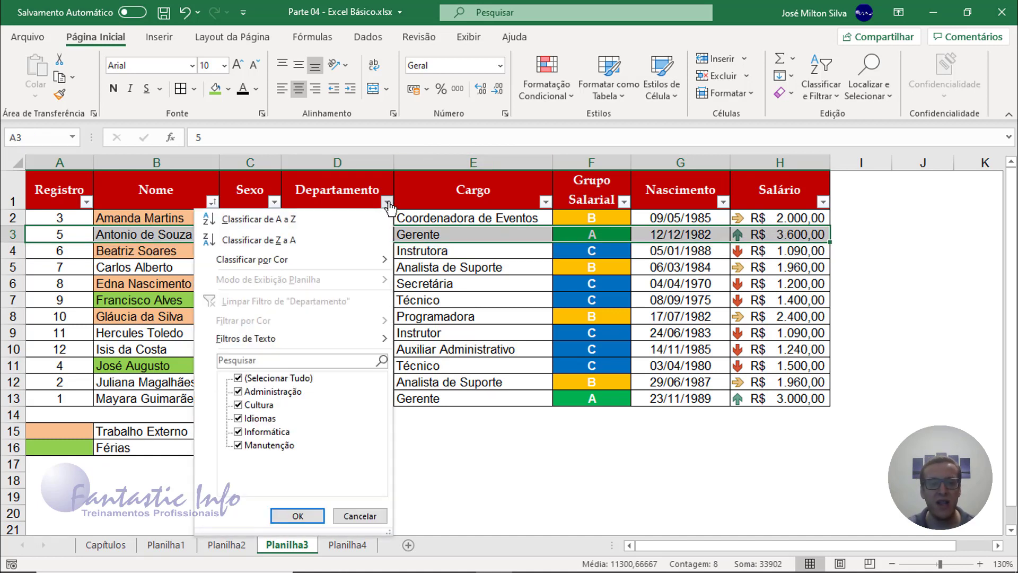
click(243, 224)
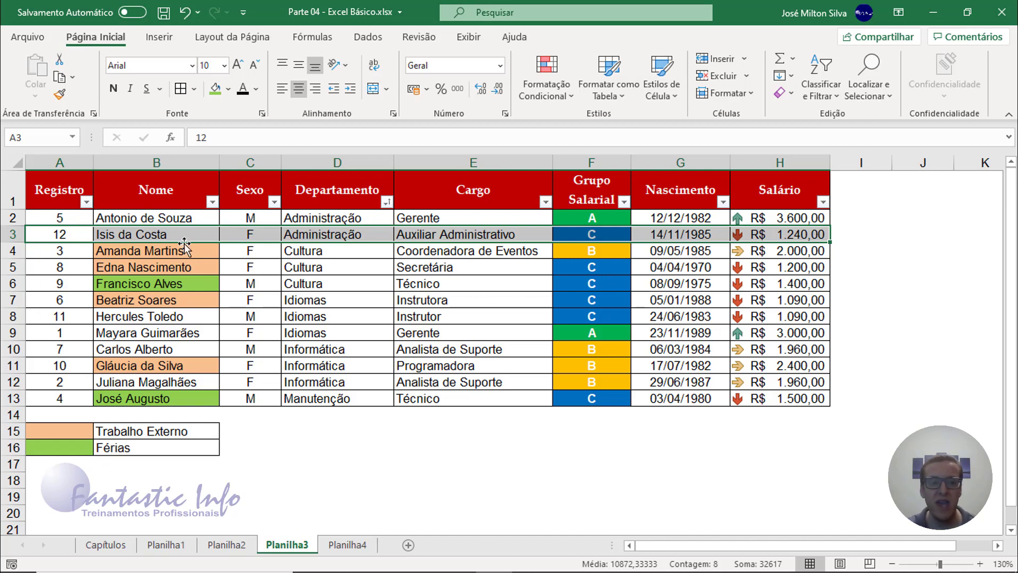
- Sort the table by Registro from smallest to largest
click(60, 217)
click(86, 202)
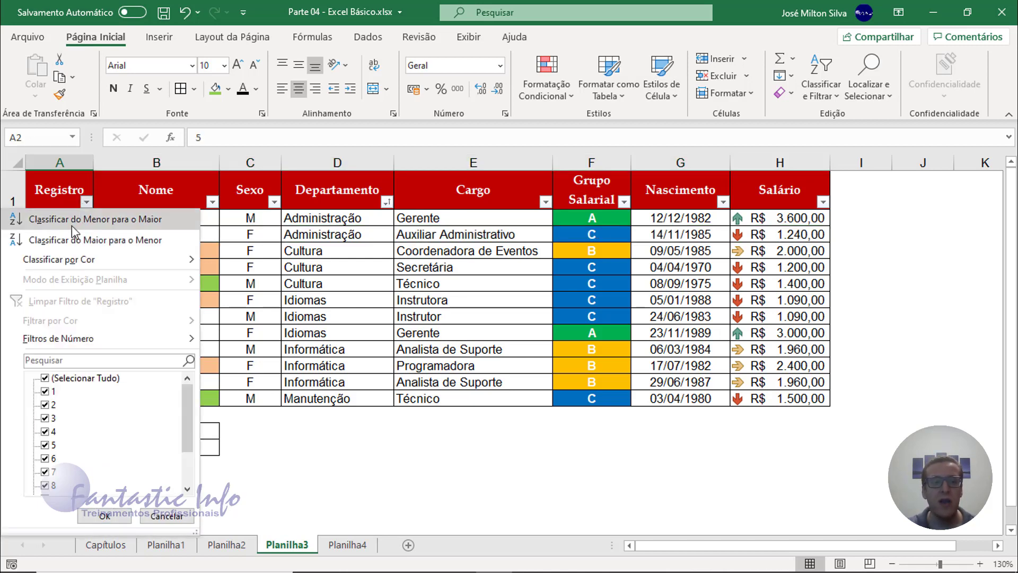
click(75, 218)
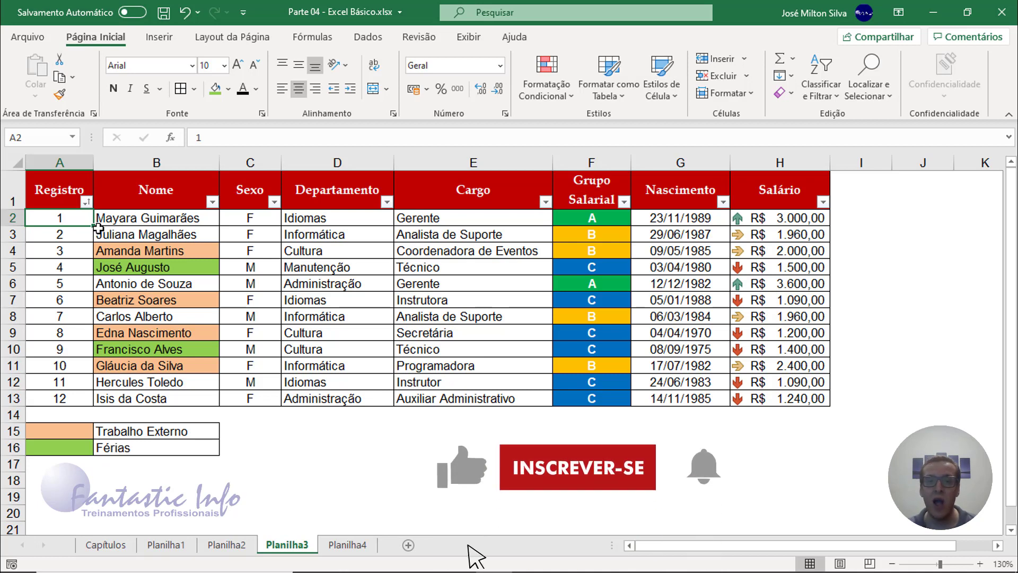
- Display the data sort and filter commands and select the table header cells A1:H1
click(368, 37)
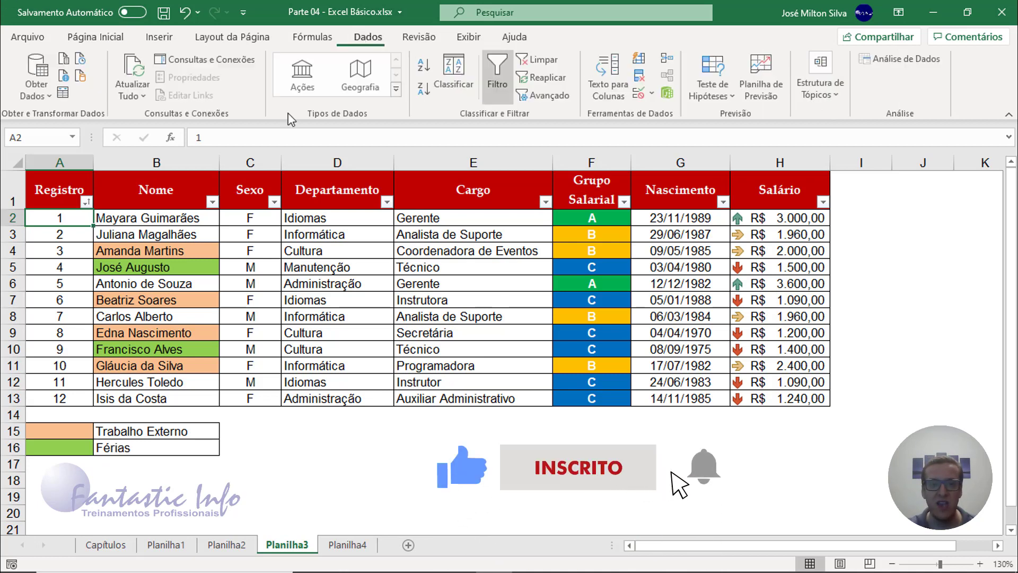
drag(59, 186, 782, 186)
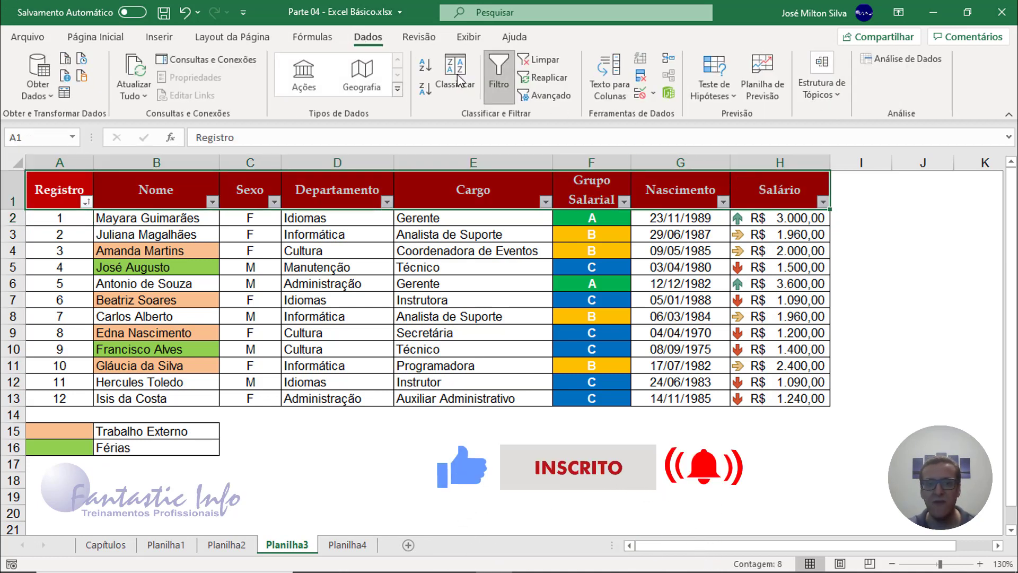